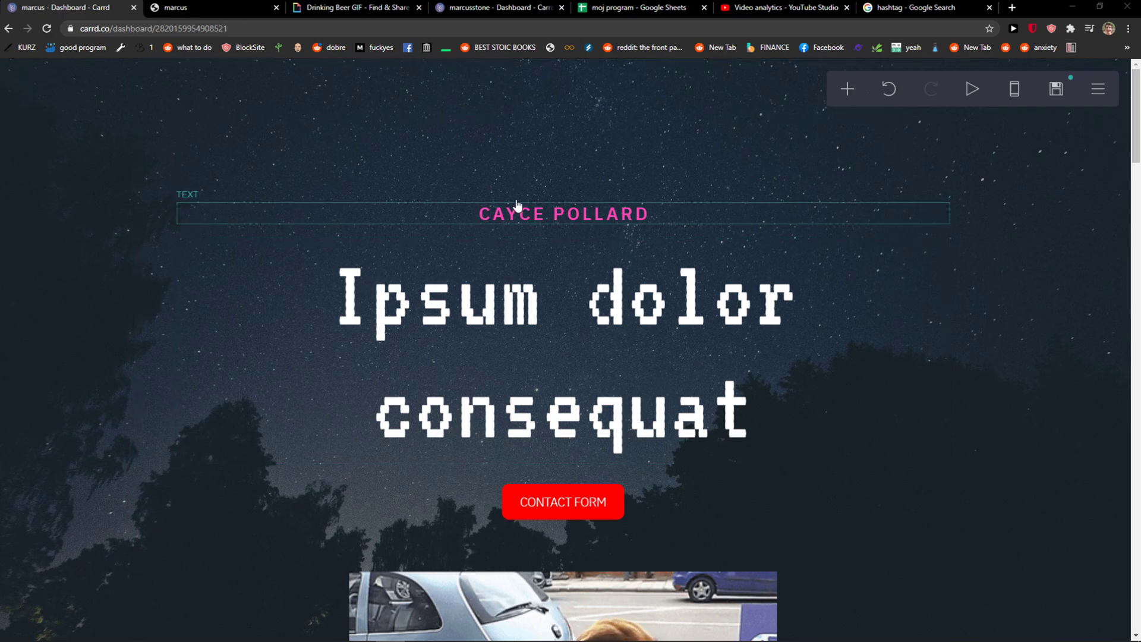
Add a section break and drag it just above the CONTACT US HERE heading
{"action": "left_click", "coordinate": [848, 91]}
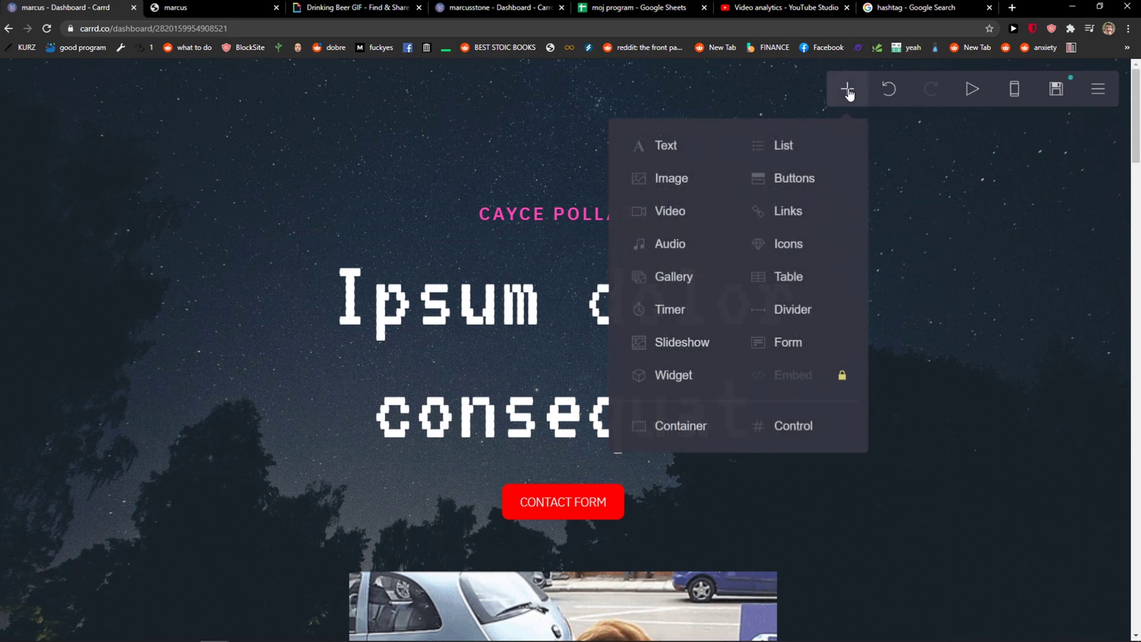
{"action": "left_click", "coordinate": [776, 431]}
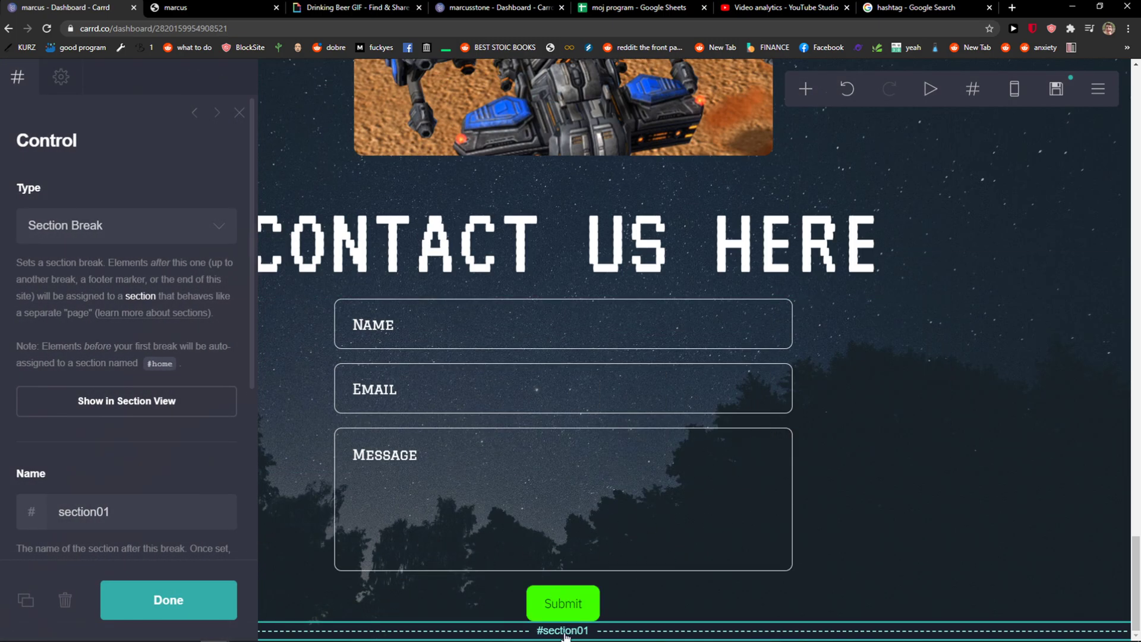
{"action": "mouse_move", "coordinate": [564, 635]}
{"action": "left_mouse_down"}
{"action": "mouse_move", "coordinate": [668, 265]}
{"action": "mouse_move", "coordinate": [615, 194]}
{"action": "mouse_move", "coordinate": [593, 202]}
{"action": "left_mouse_up"}
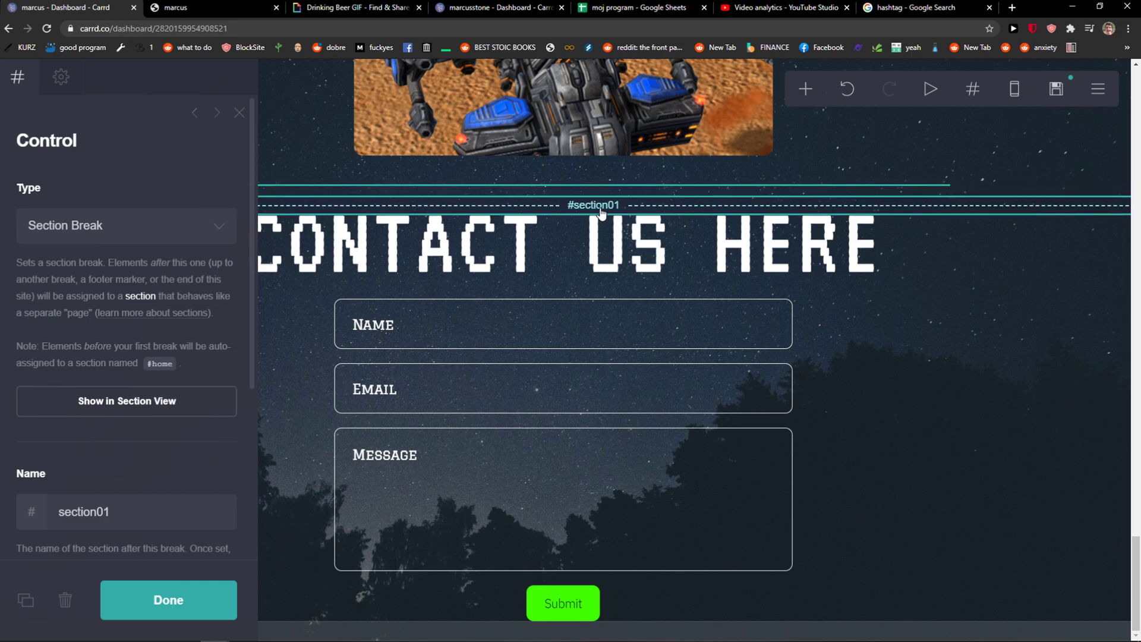
{"action": "left_click_drag", "start_coordinate": [593, 202], "coordinate": [592, 201]}
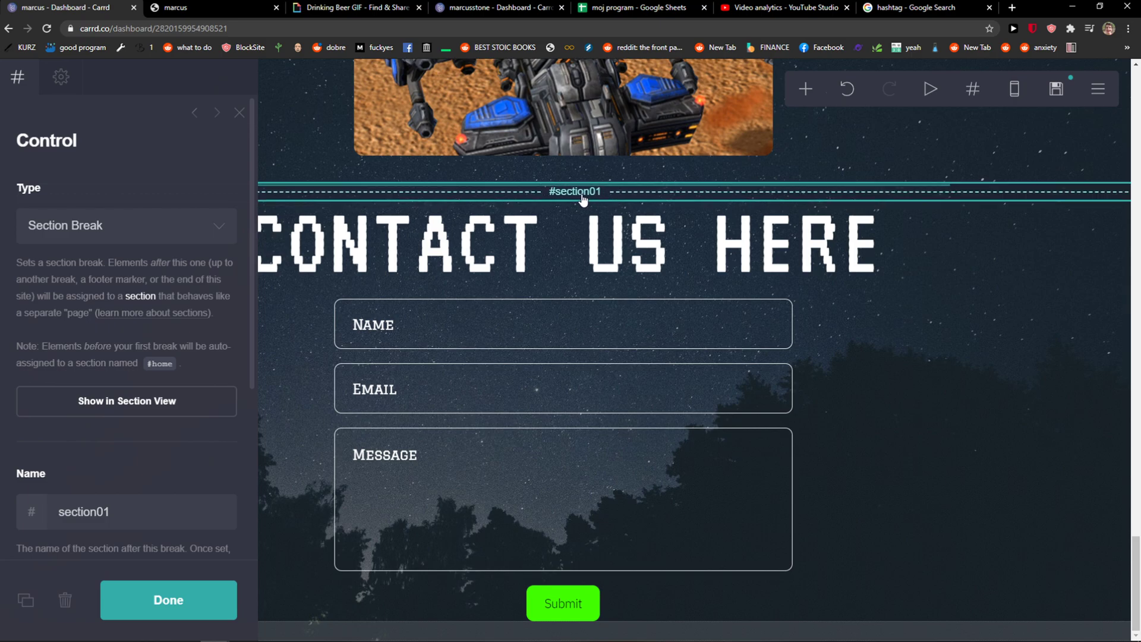
{"action": "left_click_drag", "start_coordinate": [592, 201], "coordinate": [546, 211]}
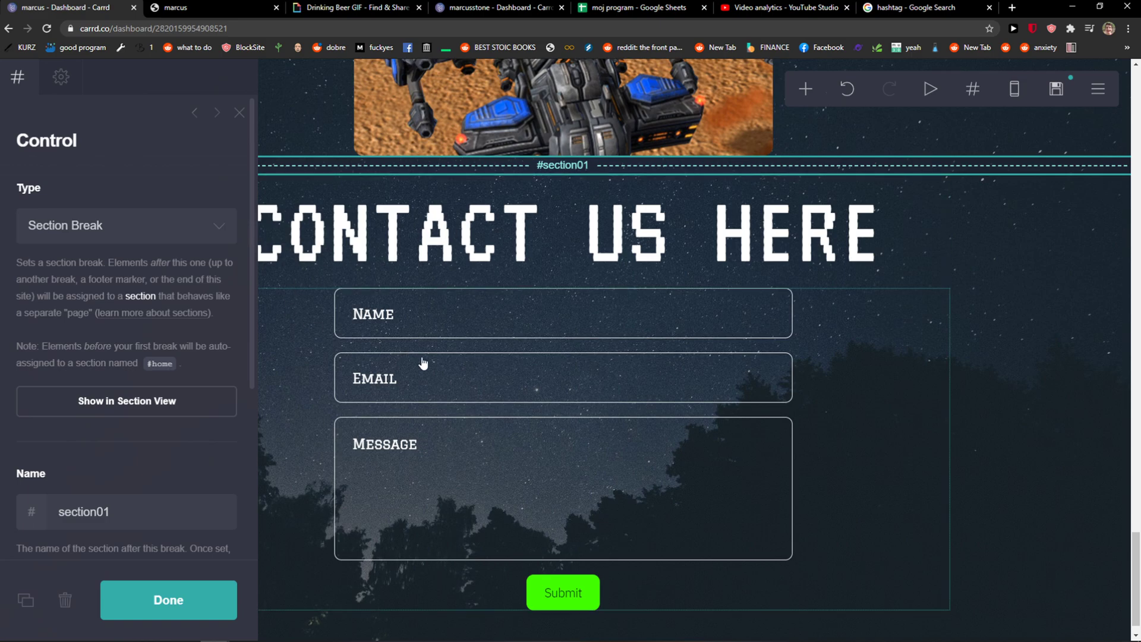
Rename the section break from section01 to contactform in its Name field
{"action": "scroll", "coordinate": [94, 371], "scroll_direction": "down", "scroll_amount": 2}
{"action": "left_click_drag", "start_coordinate": [60, 390], "coordinate": [147, 388]}
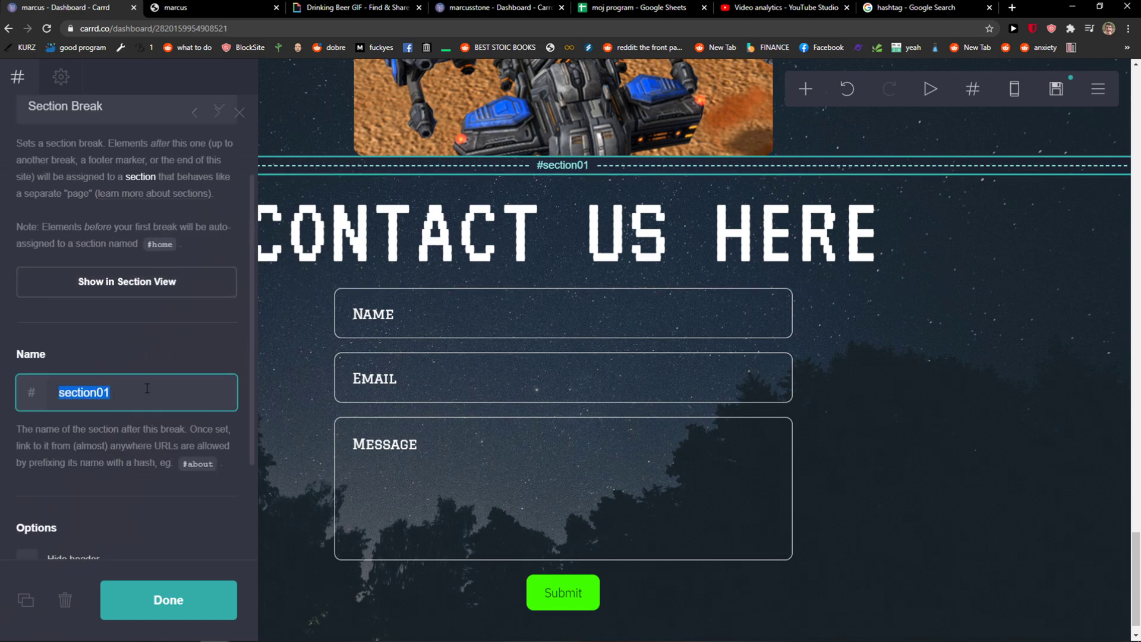
{"action": "type", "text": "contact"}
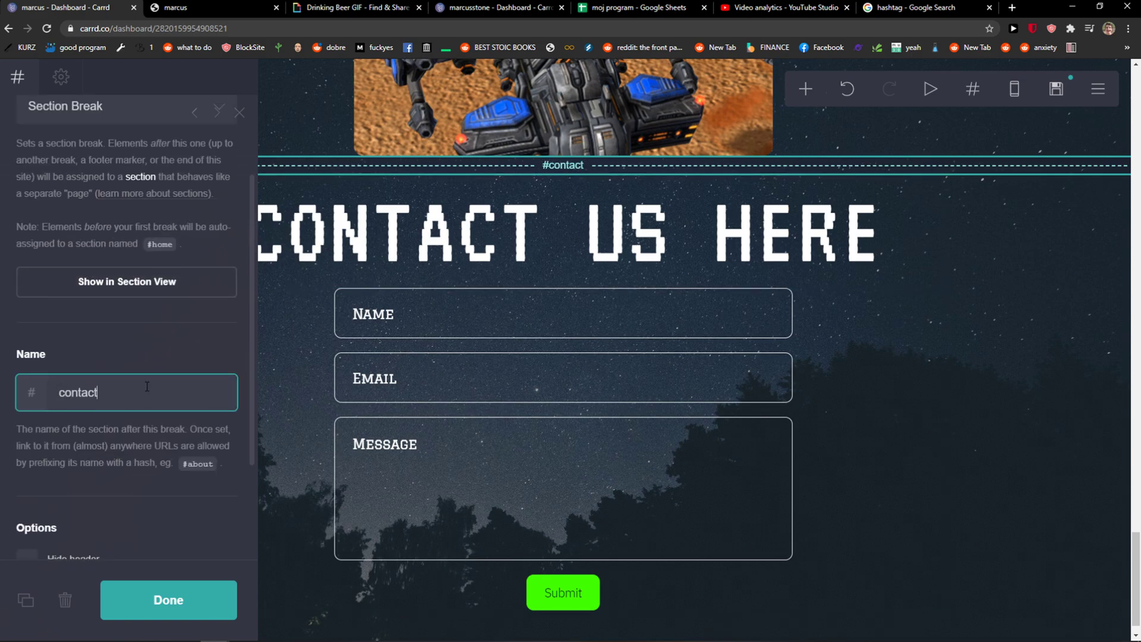
{"action": "type", "text": "form"}
{"action": "scroll", "coordinate": [120, 455], "scroll_direction": "down", "scroll_amount": 2}
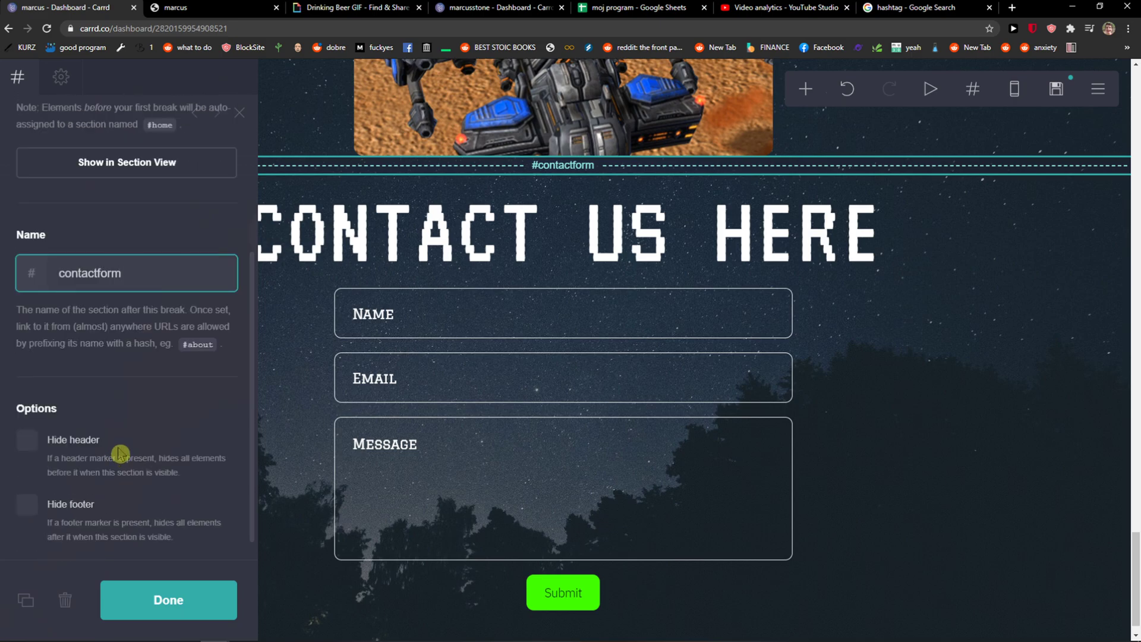
{"action": "scroll", "coordinate": [119, 451], "scroll_direction": "up", "scroll_amount": 4}
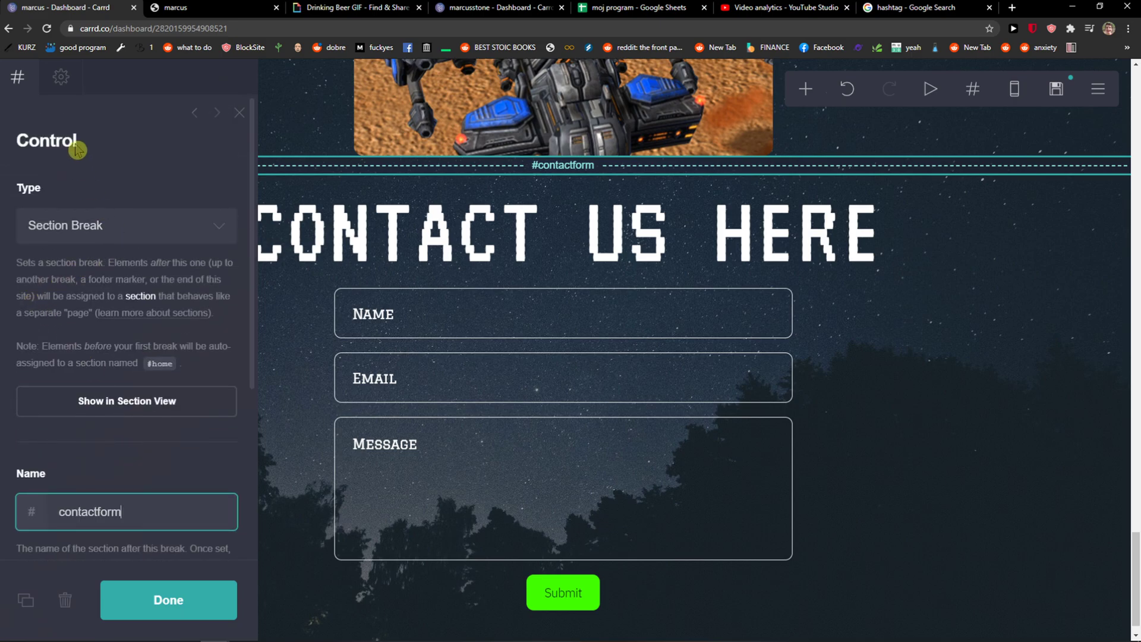
{"action": "left_click", "coordinate": [47, 78]}
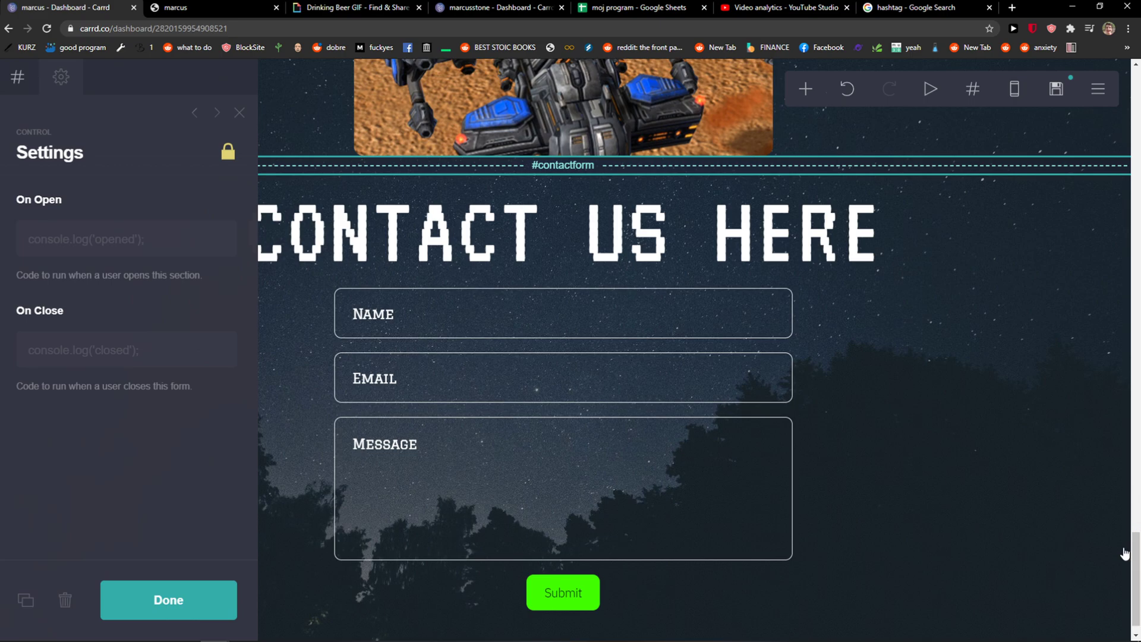
{"action": "left_click_drag", "start_coordinate": [1125, 553], "coordinate": [1119, 111]}
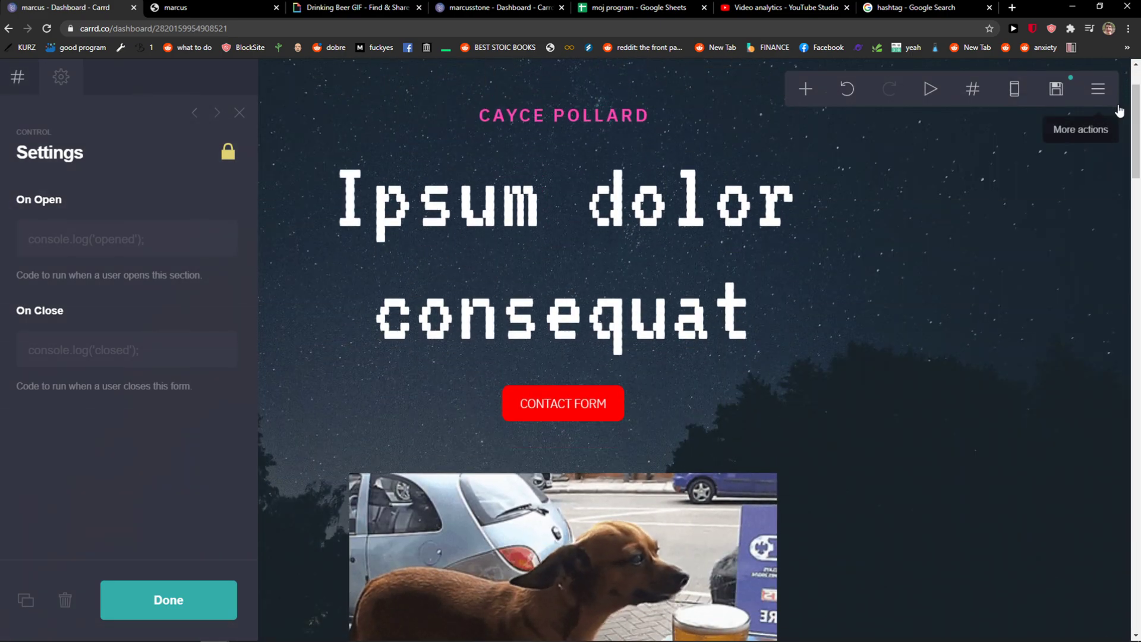
Select the CONTACT FORM button and clear its existing link address
{"action": "left_click", "coordinate": [581, 398]}
{"action": "triple_click", "coordinate": [110, 363]}
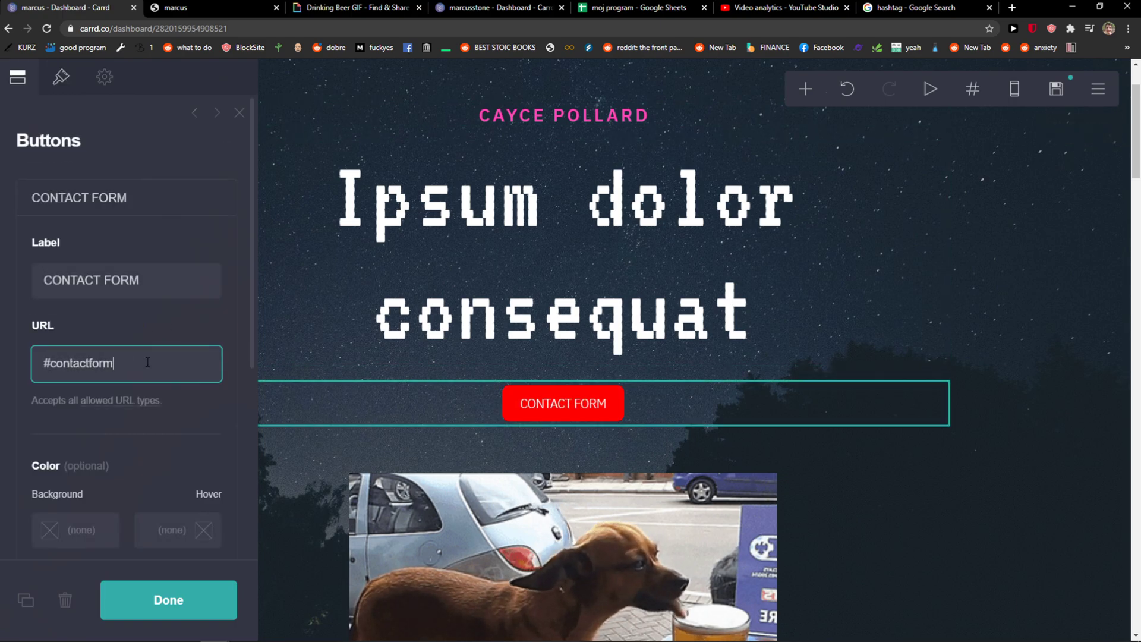
{"action": "double_click", "coordinate": [52, 366]}
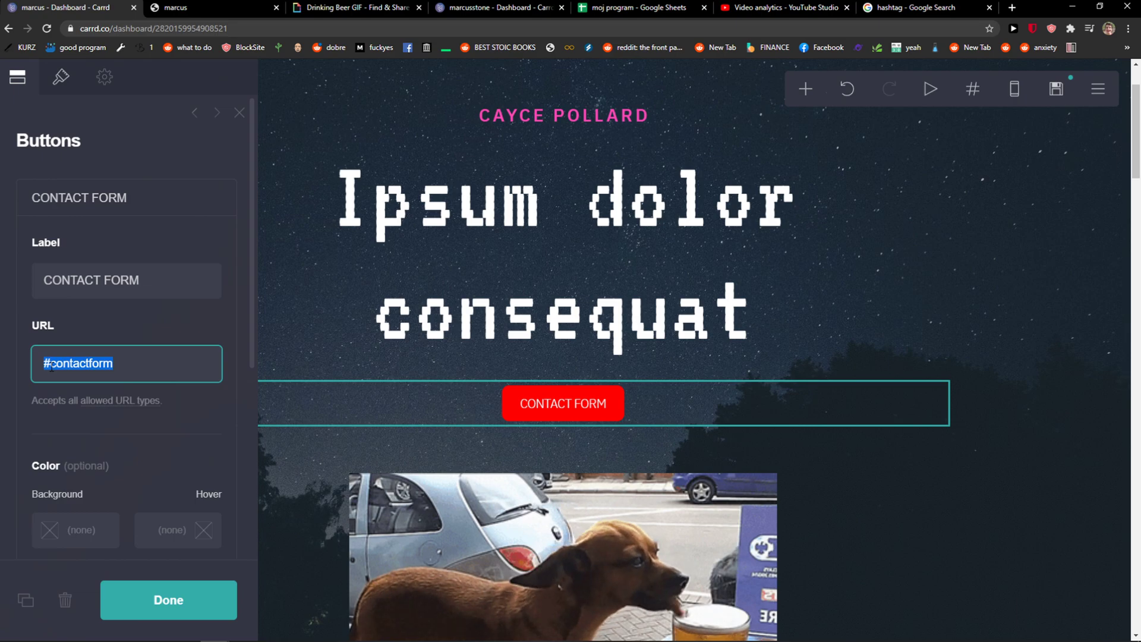
{"action": "left_click", "coordinate": [51, 367]}
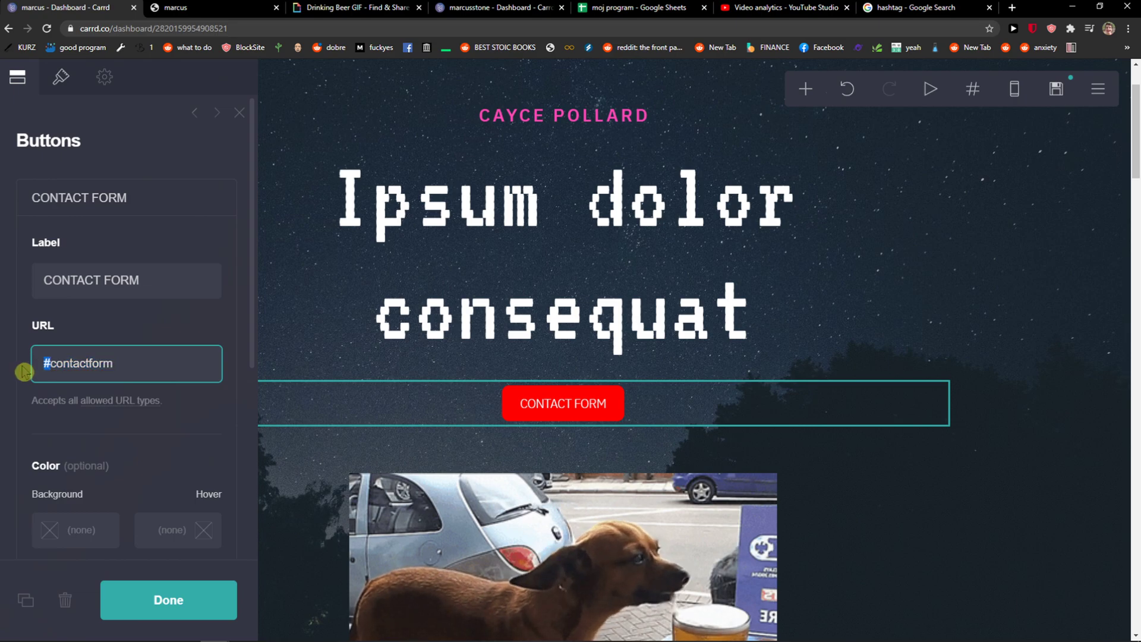
{"action": "key", "text": "ctrl+a"}
{"action": "key", "text": "BackSpace"}
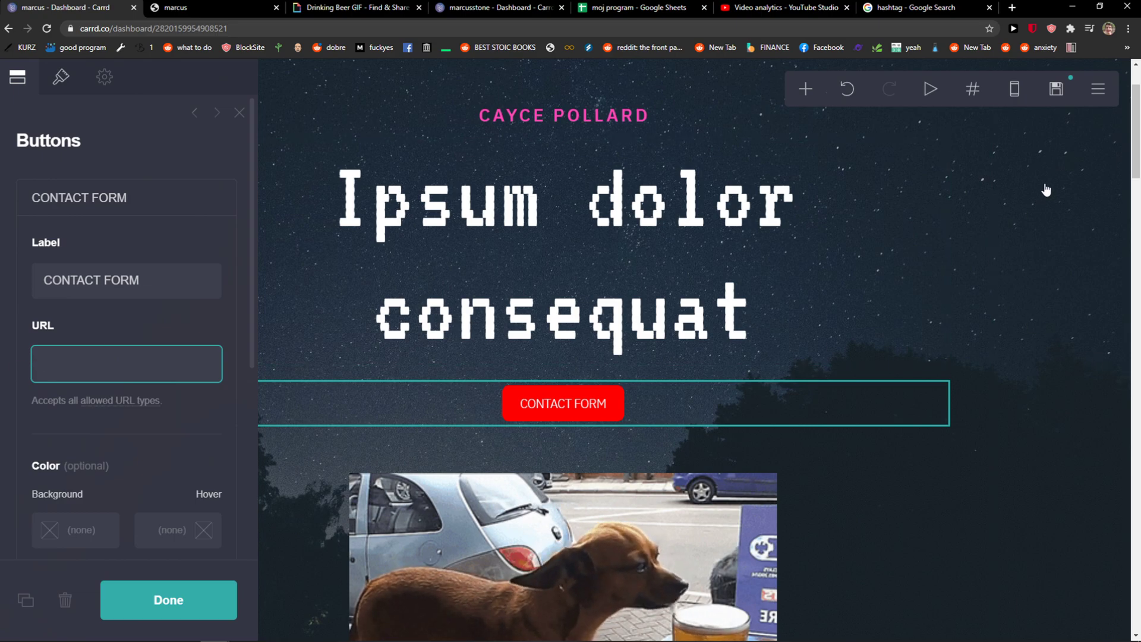
Set the CONTACT FORM button's link to #contactform and close the Buttons panel
{"action": "left_click_drag", "start_coordinate": [1135, 173], "coordinate": [1112, 578]}
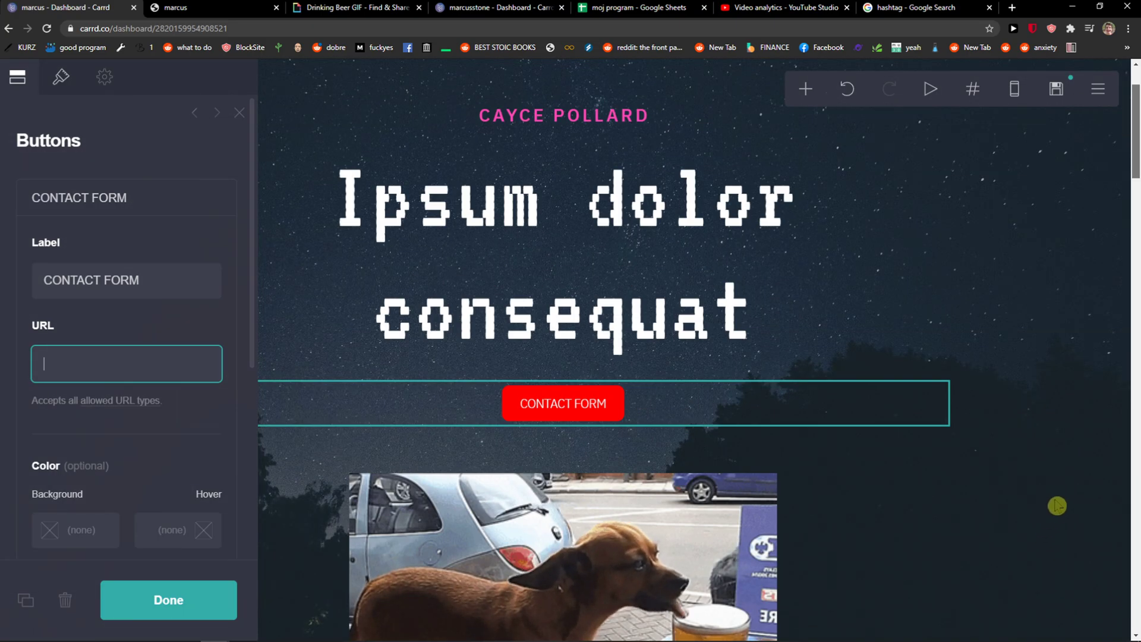
{"action": "scroll", "coordinate": [1112, 578], "scroll_direction": "down", "scroll_amount": 5}
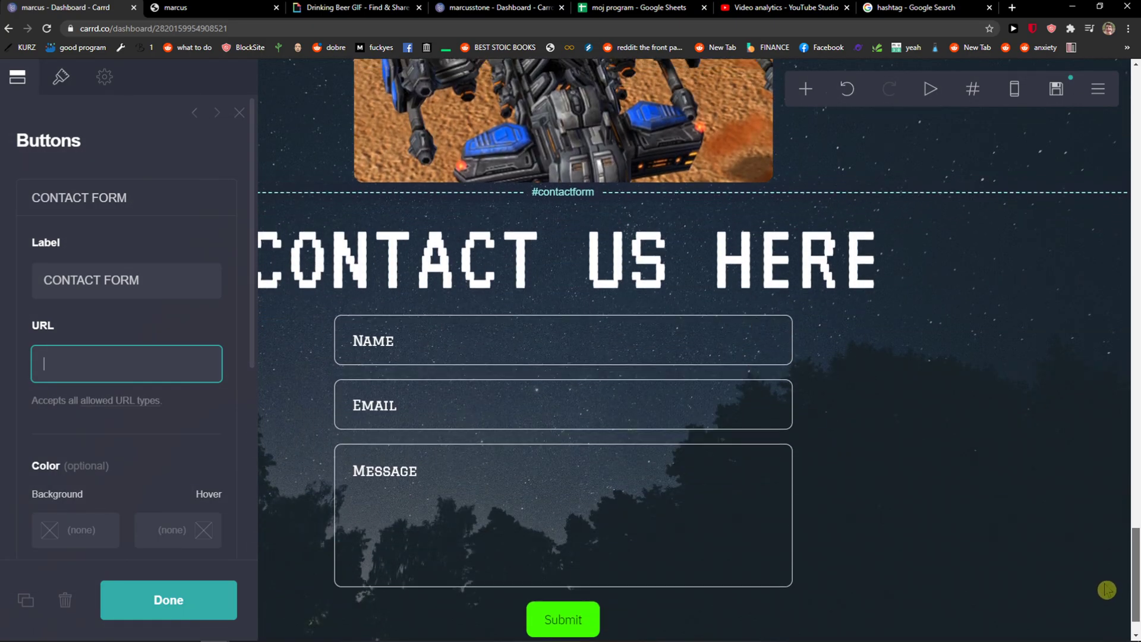
{"action": "scroll", "coordinate": [1079, 543], "scroll_direction": "up", "scroll_amount": 3}
{"action": "scroll", "coordinate": [1111, 280], "scroll_direction": "up", "scroll_amount": 10}
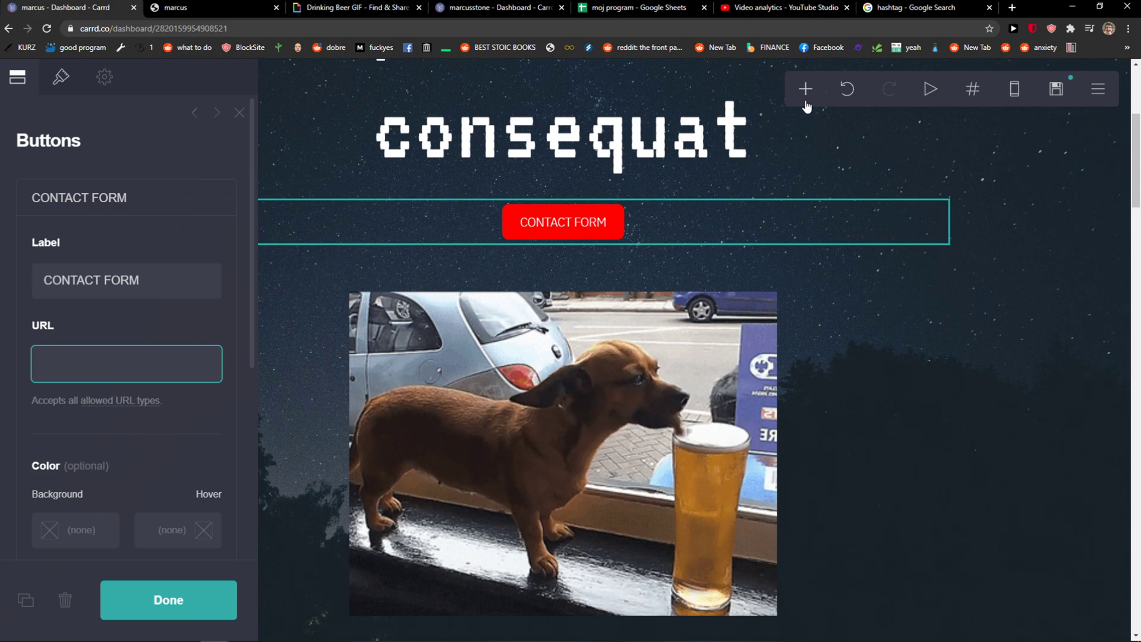
{"action": "left_click", "coordinate": [805, 89]}
{"action": "type", "text": "#contactform"}
{"action": "left_click_drag", "start_coordinate": [63, 363], "coordinate": [67, 402]}
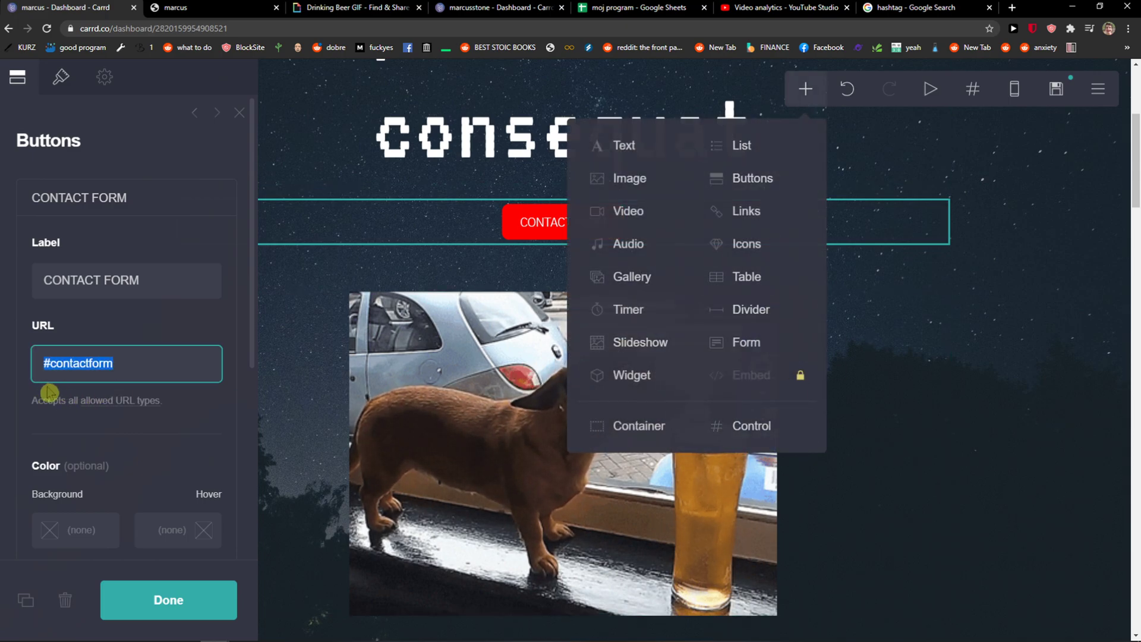
{"action": "type", "text": "#"}
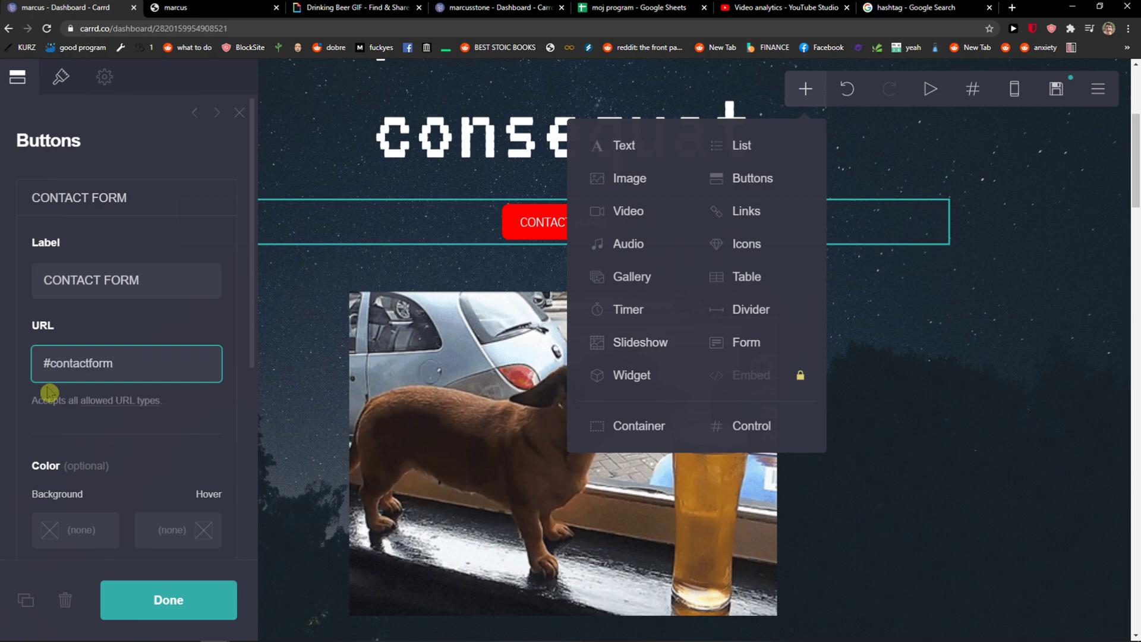
{"action": "left_click", "coordinate": [160, 600]}
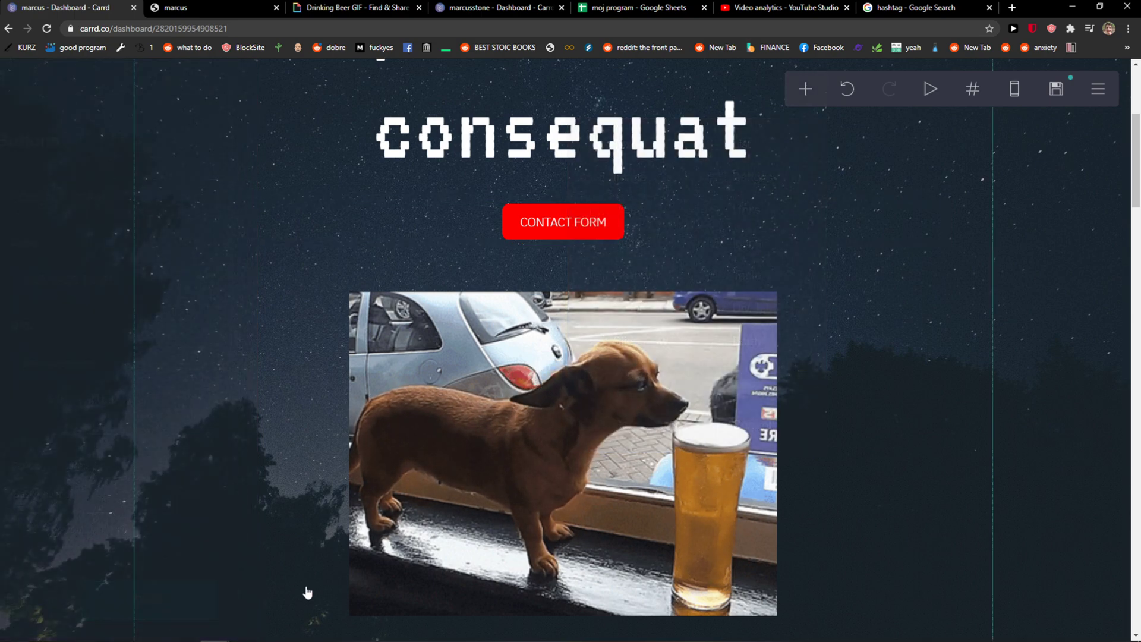
Publish the site to marcusstone1.carrd.co and view the live page in a new tab
{"action": "left_click", "coordinate": [1054, 89]}
{"action": "left_click", "coordinate": [158, 560]}
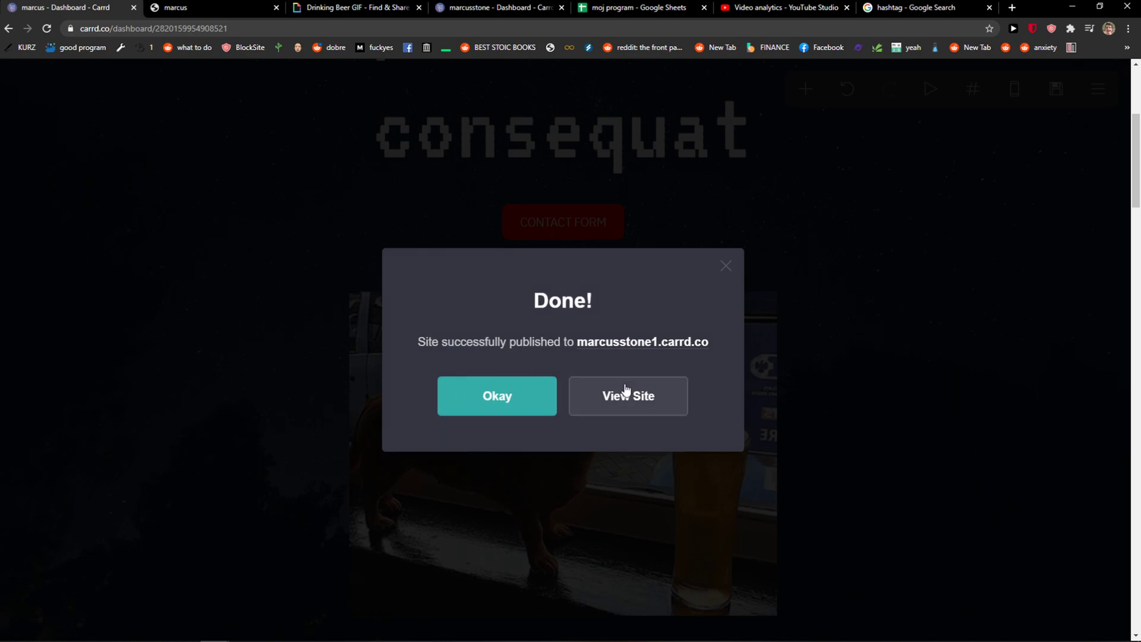
{"action": "left_click", "coordinate": [626, 395]}
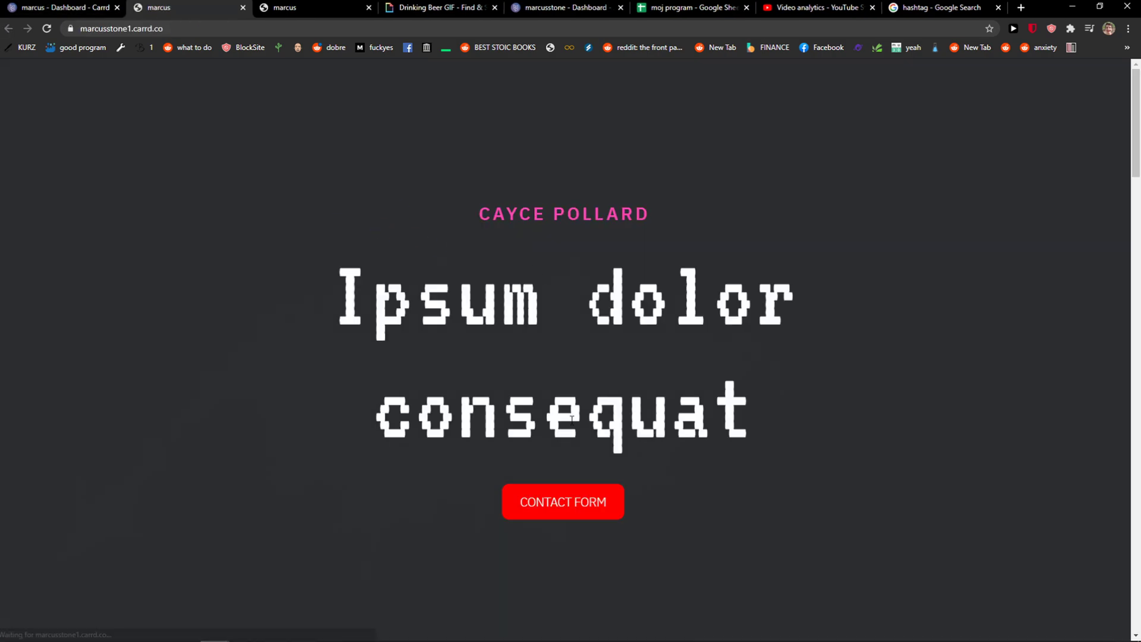
{"action": "left_click", "coordinate": [565, 502]}
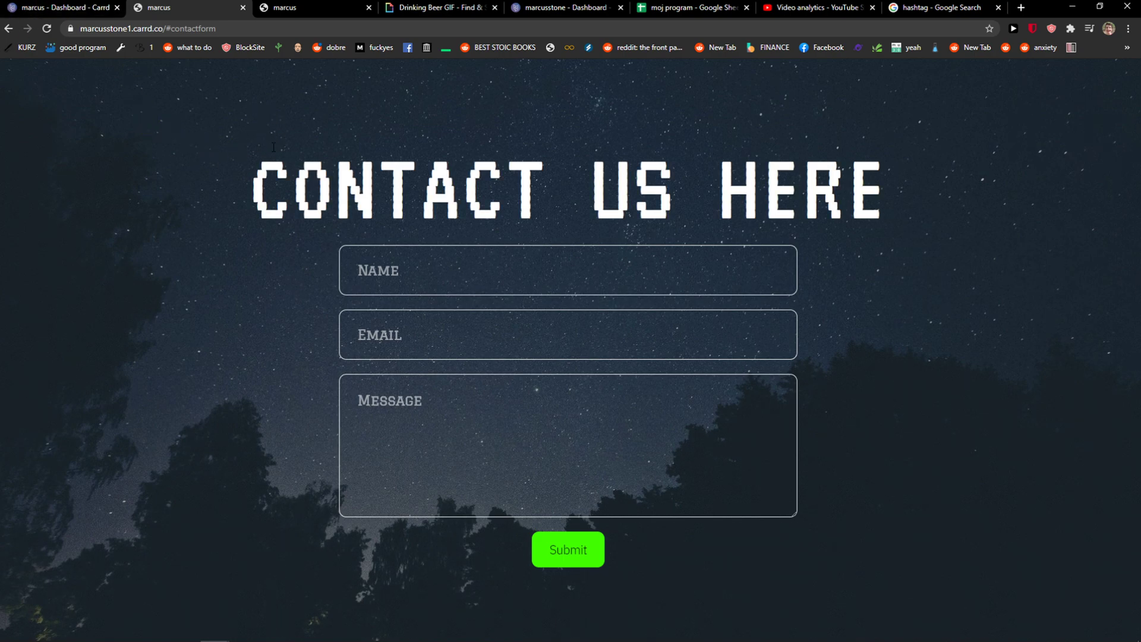
{"action": "left_click_drag", "start_coordinate": [260, 228], "coordinate": [833, 453]}
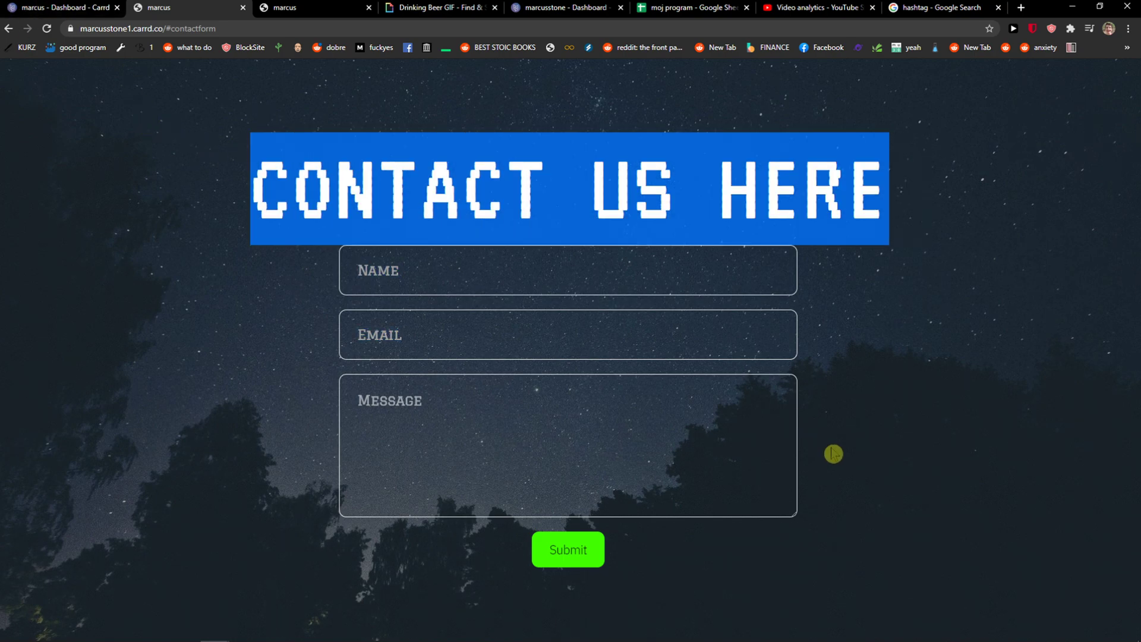
{"action": "left_click", "coordinate": [395, 271]}
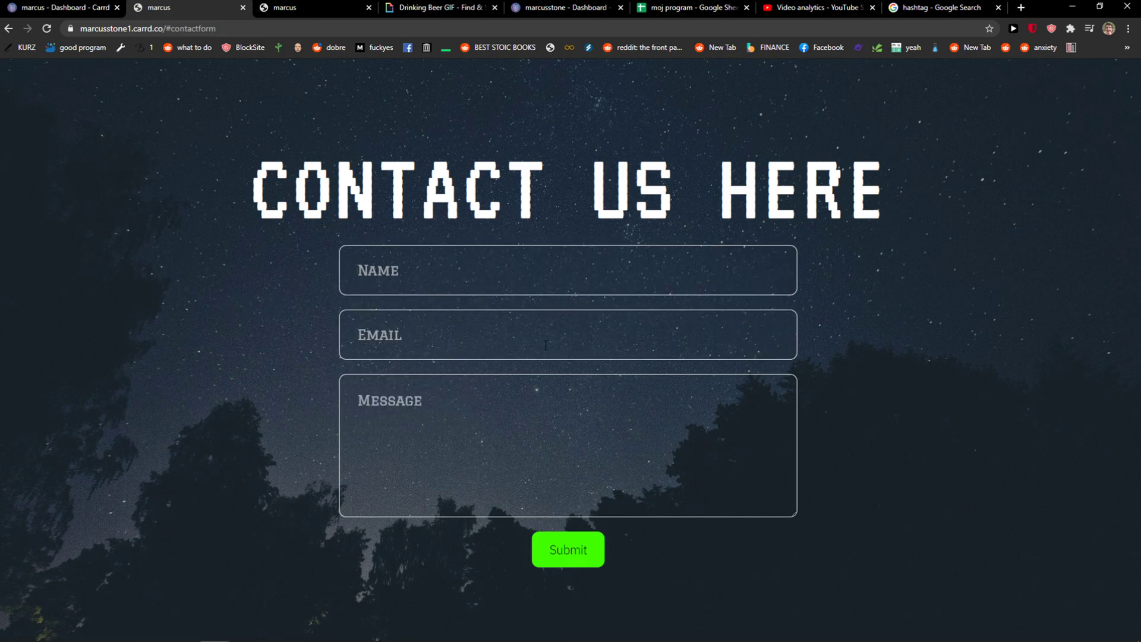
{"action": "left_click", "coordinate": [334, 300]}
{"action": "left_click", "coordinate": [9, 29]}
{"action": "left_click_drag", "start_coordinate": [1134, 97], "coordinate": [1123, 592]}
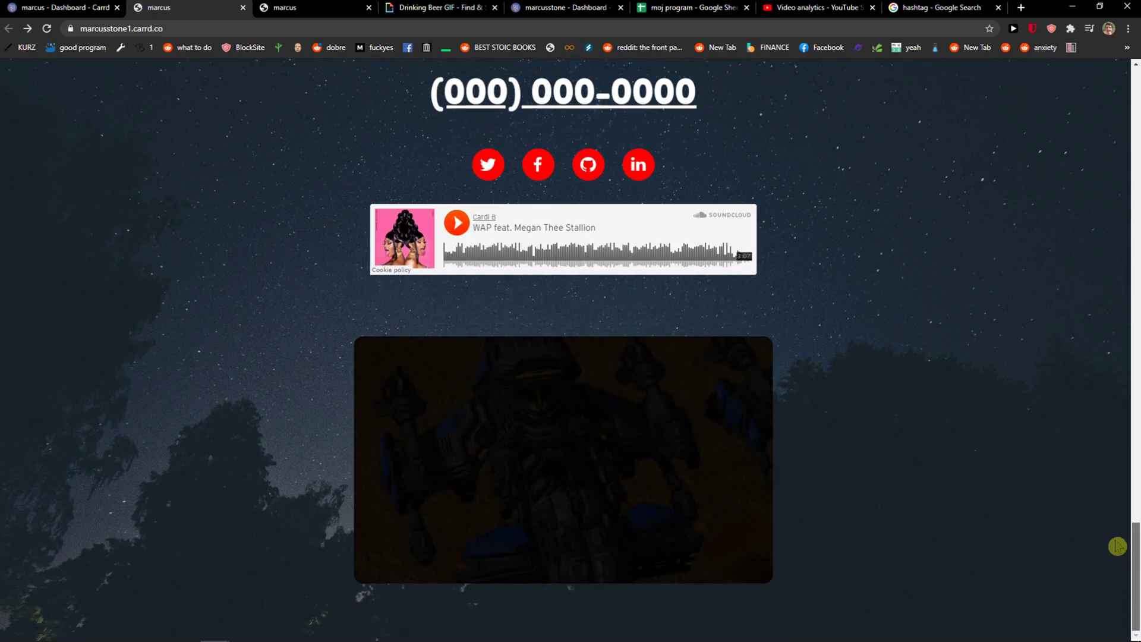
{"action": "key", "text": "Home"}
{"action": "key", "text": "End"}
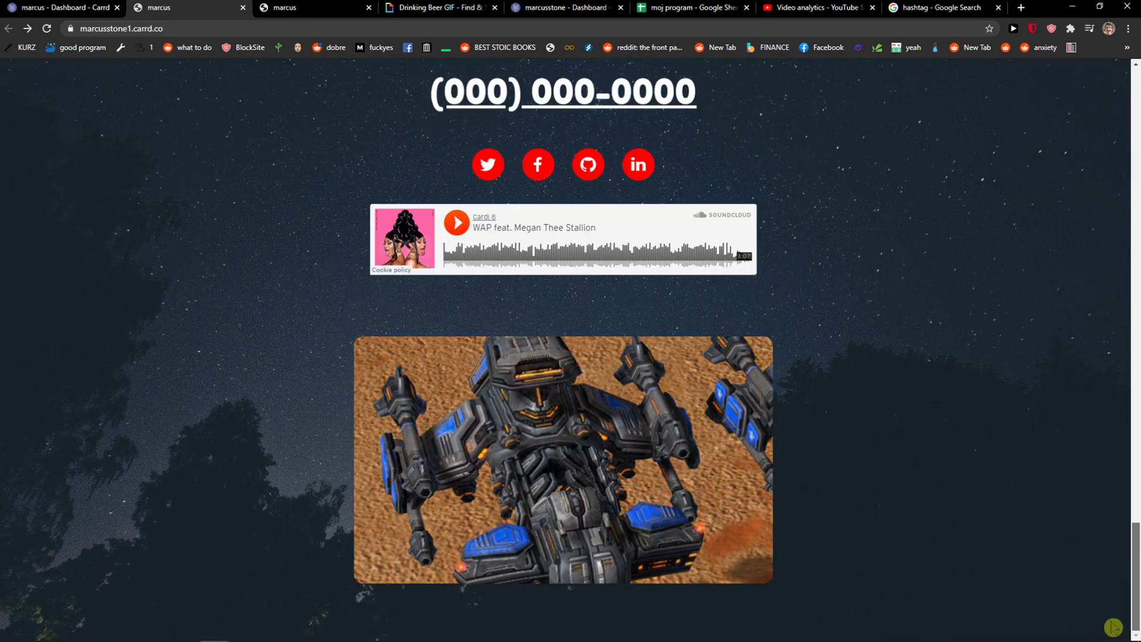
{"action": "scroll", "coordinate": [1109, 564], "scroll_direction": "up", "scroll_amount": 7}
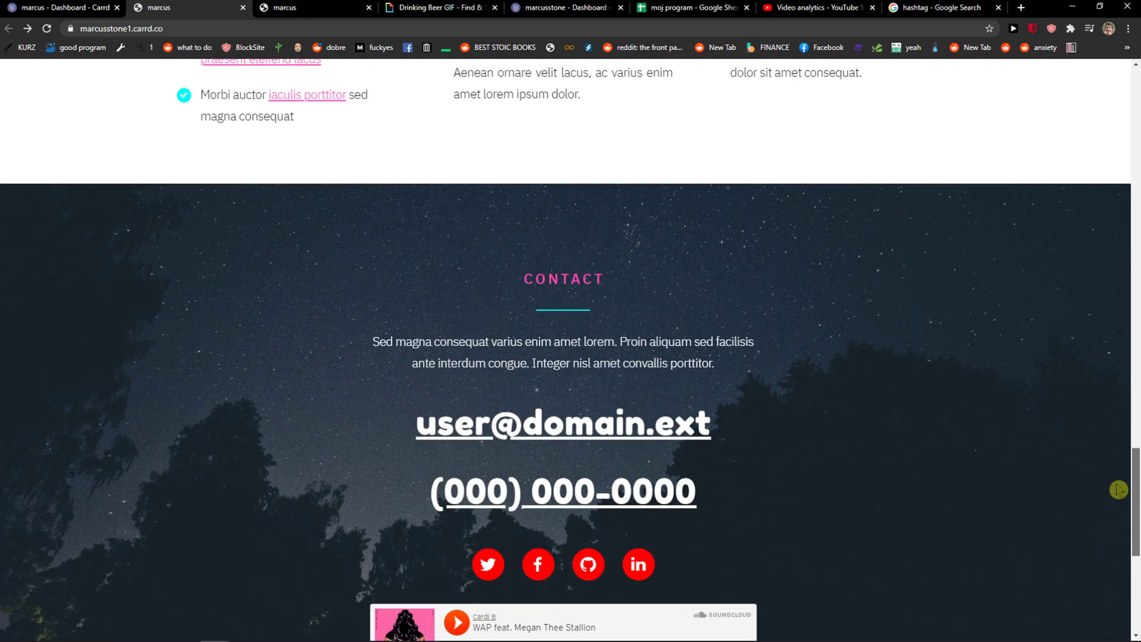
{"action": "scroll", "coordinate": [1115, 489], "scroll_direction": "down", "scroll_amount": 1}
{"action": "scroll", "coordinate": [1095, 553], "scroll_direction": "down", "scroll_amount": 6}
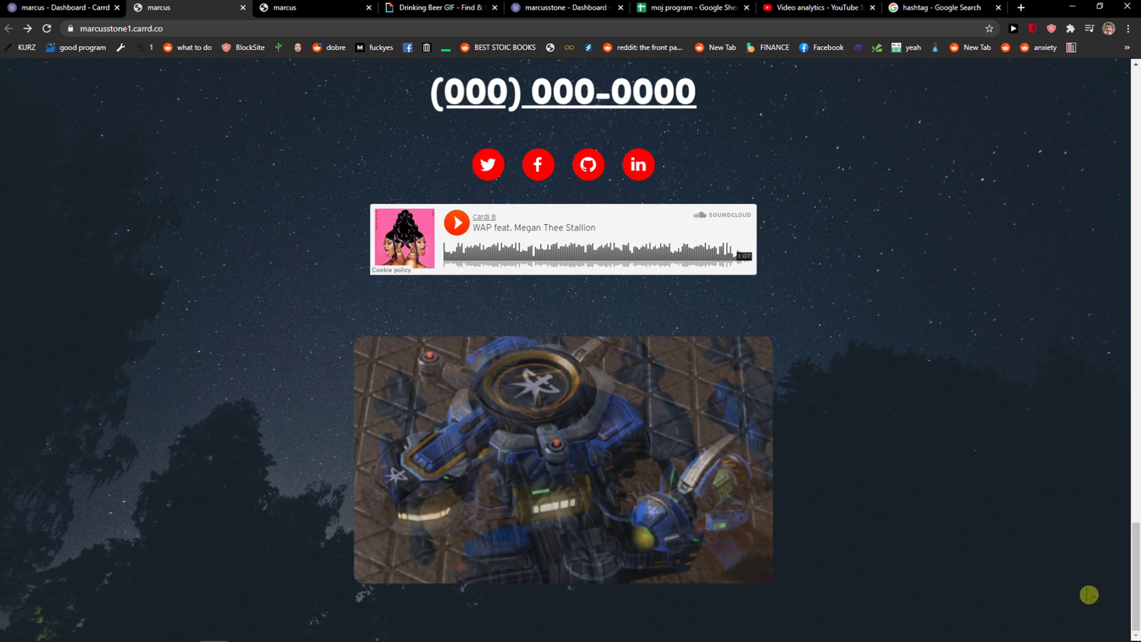
{"action": "key", "text": "alt+Right"}
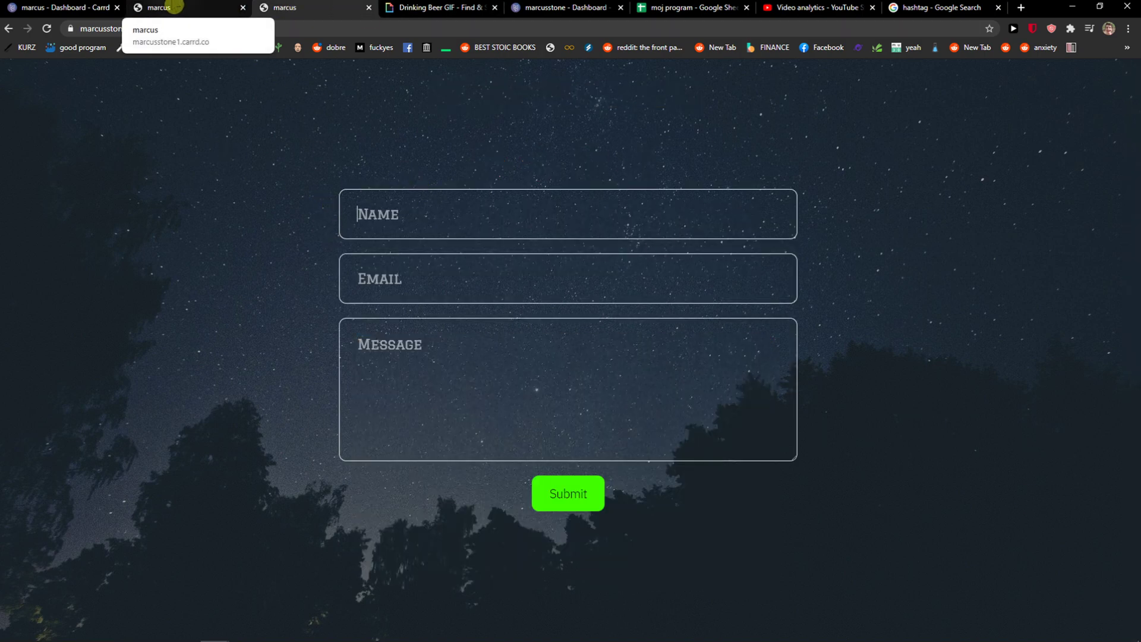
Return to the Carrd editor, dismiss the Done! dialog, and scroll back to the page top
{"action": "left_click", "coordinate": [63, 7]}
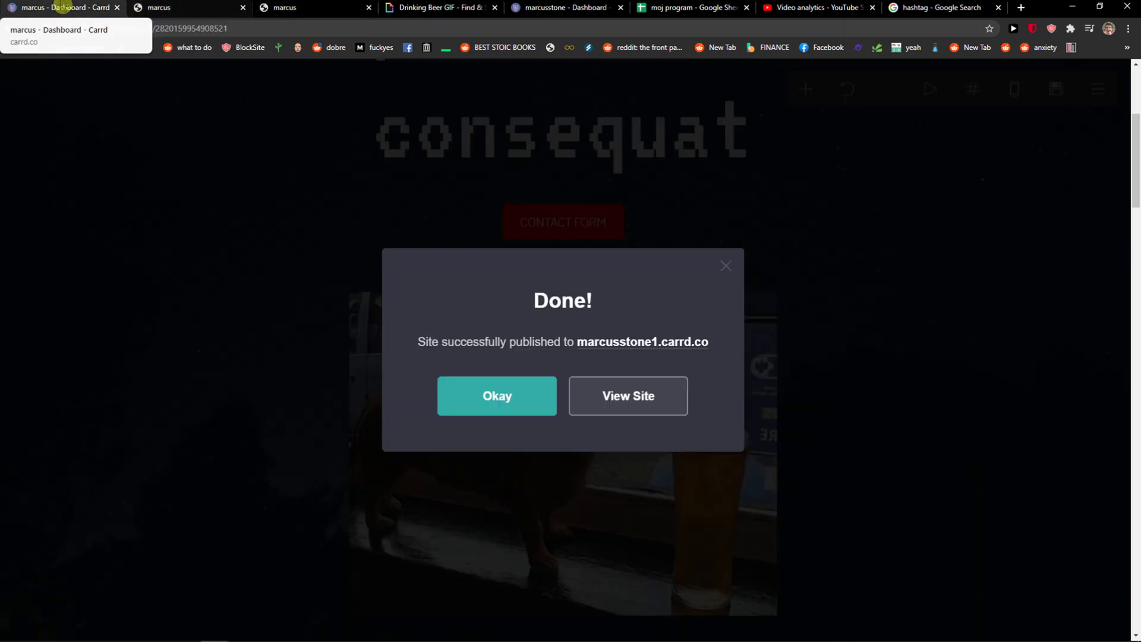
{"action": "left_click", "coordinate": [725, 274]}
{"action": "scroll", "coordinate": [1113, 484], "scroll_direction": "down", "scroll_amount": 3}
{"action": "scroll", "coordinate": [1134, 273], "scroll_direction": "down", "scroll_amount": 15}
{"action": "scroll", "coordinate": [1135, 294], "scroll_direction": "up", "scroll_amount": 1}
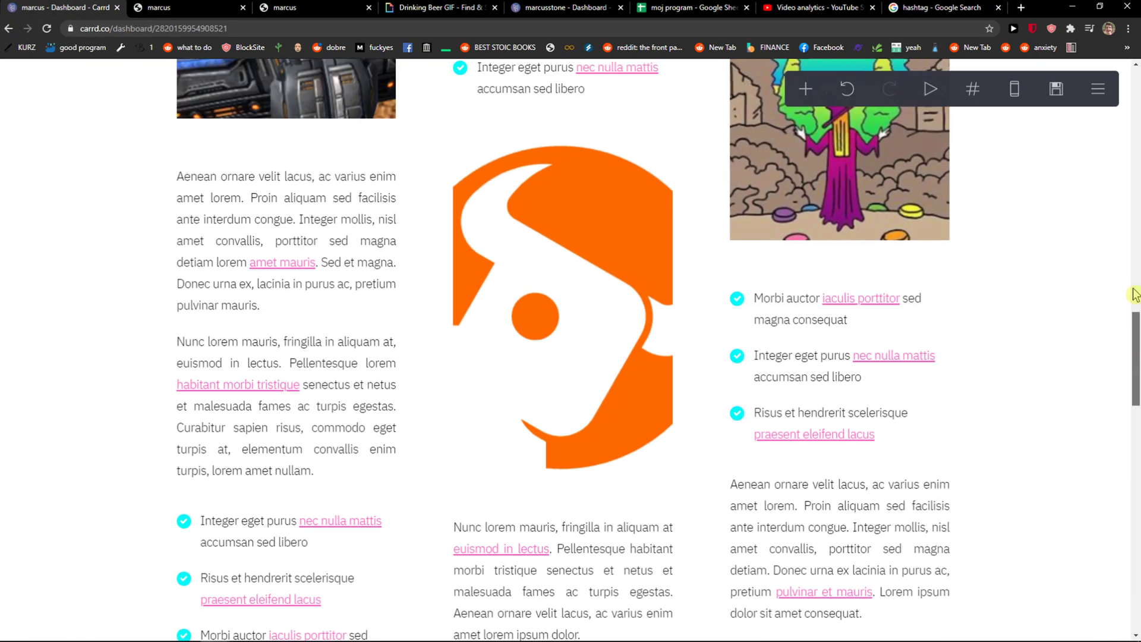
{"action": "left_click_drag", "start_coordinate": [1135, 294], "coordinate": [1100, 115]}
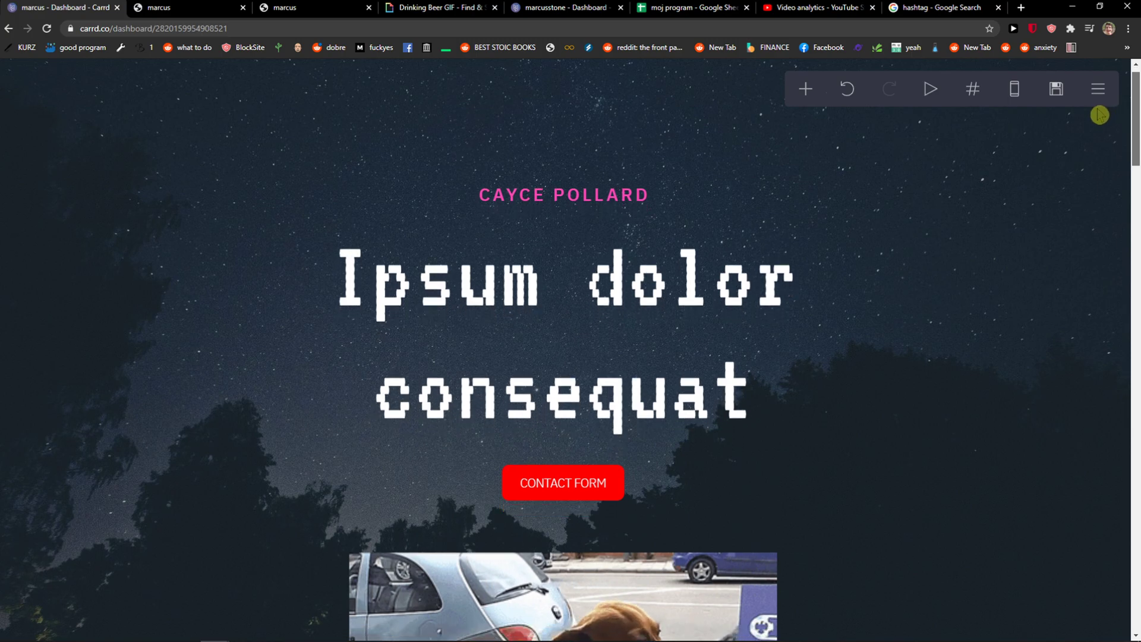
{"action": "scroll", "coordinate": [1100, 114], "scroll_direction": "down", "scroll_amount": 1}
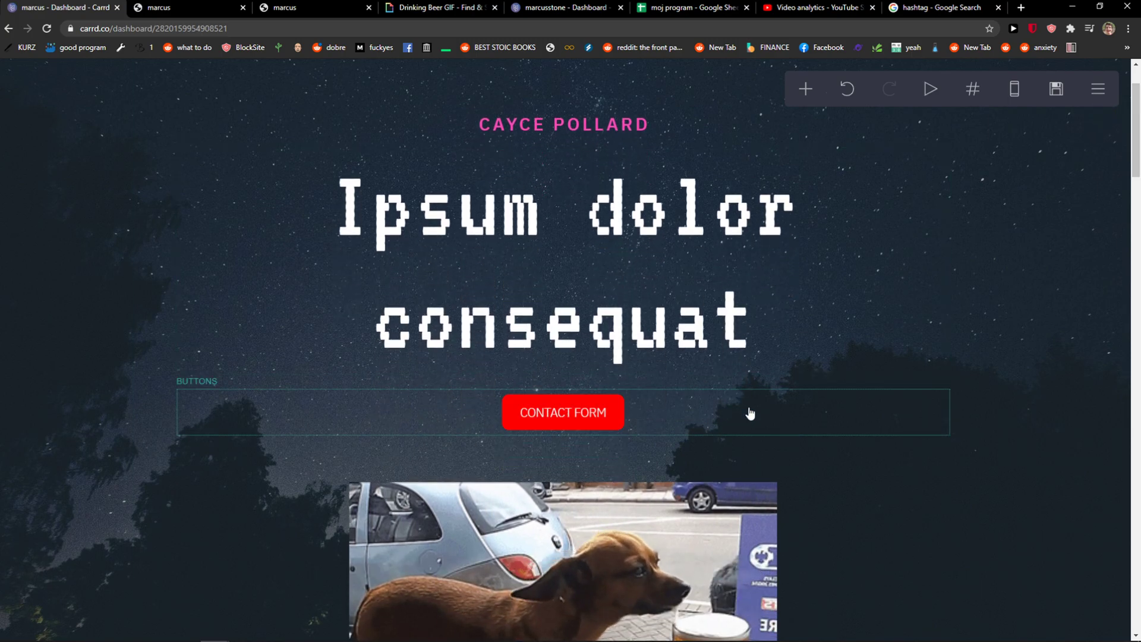
Add three more buttons beside CONTACT FORM to make a four-button row
{"action": "left_click", "coordinate": [698, 396]}
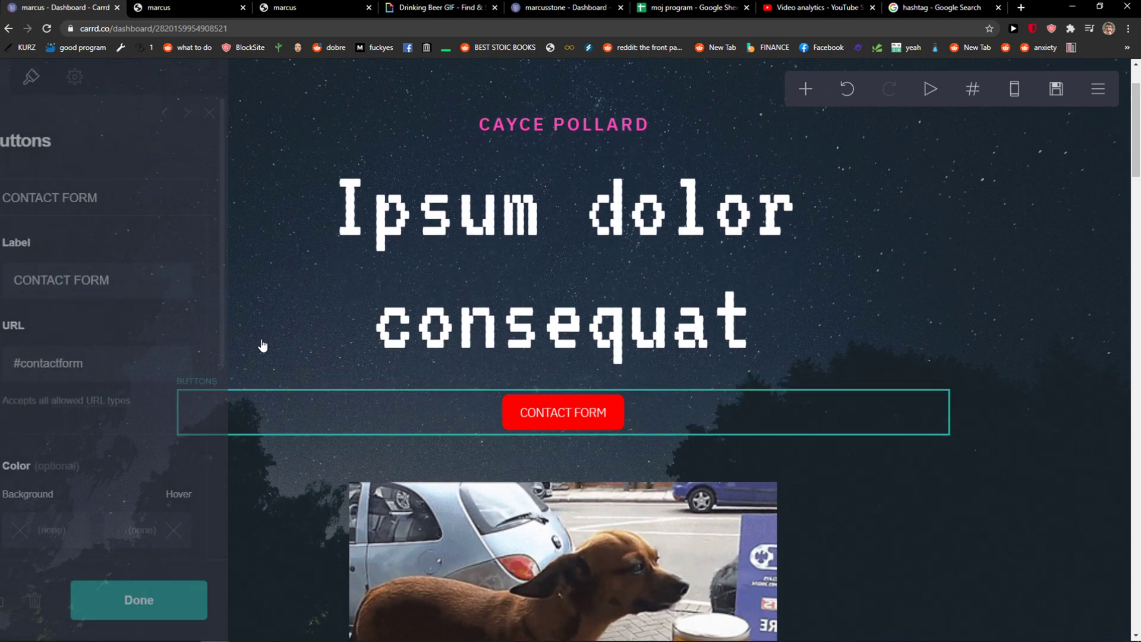
{"action": "scroll", "coordinate": [96, 366], "scroll_direction": "down", "scroll_amount": 3}
{"action": "scroll", "coordinate": [96, 362], "scroll_direction": "down", "scroll_amount": 3}
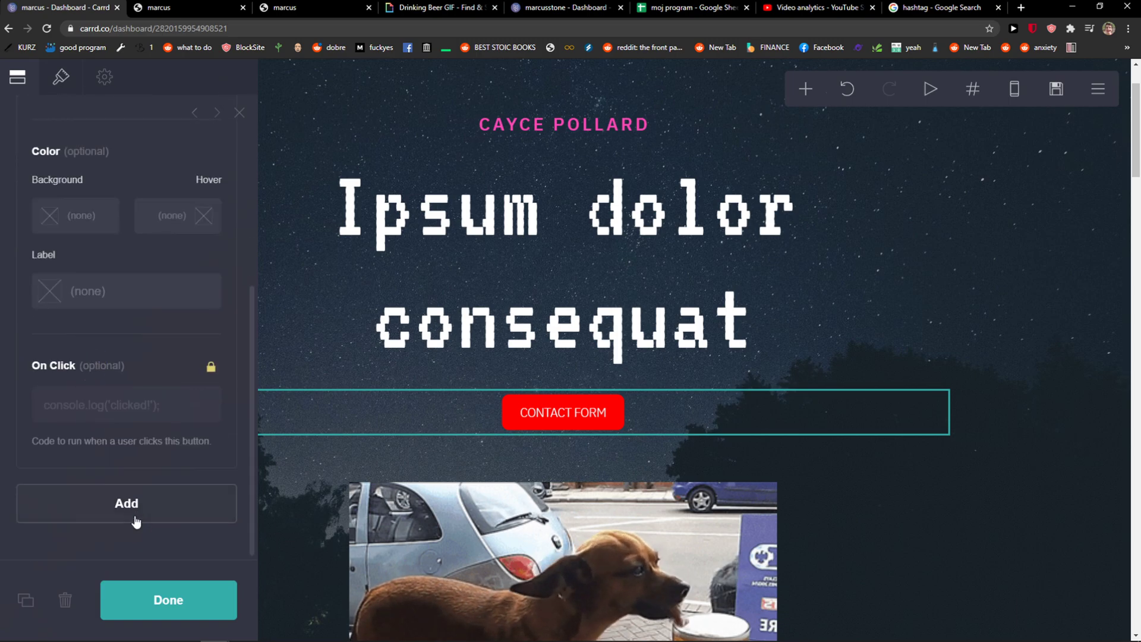
{"action": "left_click", "coordinate": [137, 521]}
{"action": "left_click", "coordinate": [136, 523]}
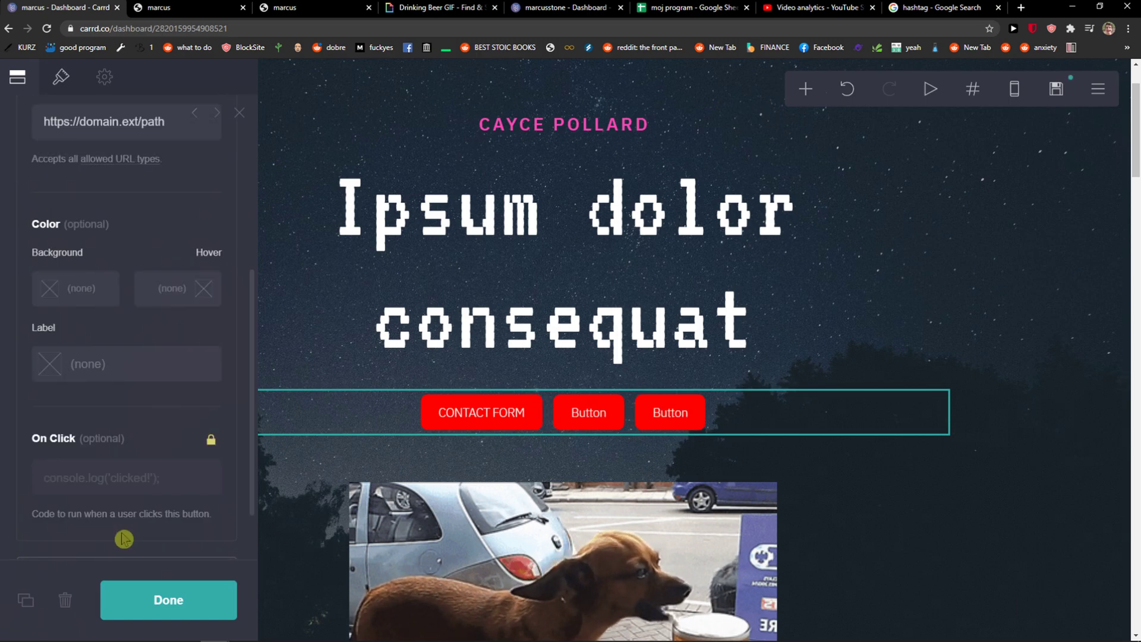
{"action": "scroll", "coordinate": [129, 489], "scroll_direction": "down", "scroll_amount": 1}
{"action": "left_click", "coordinate": [127, 497]}
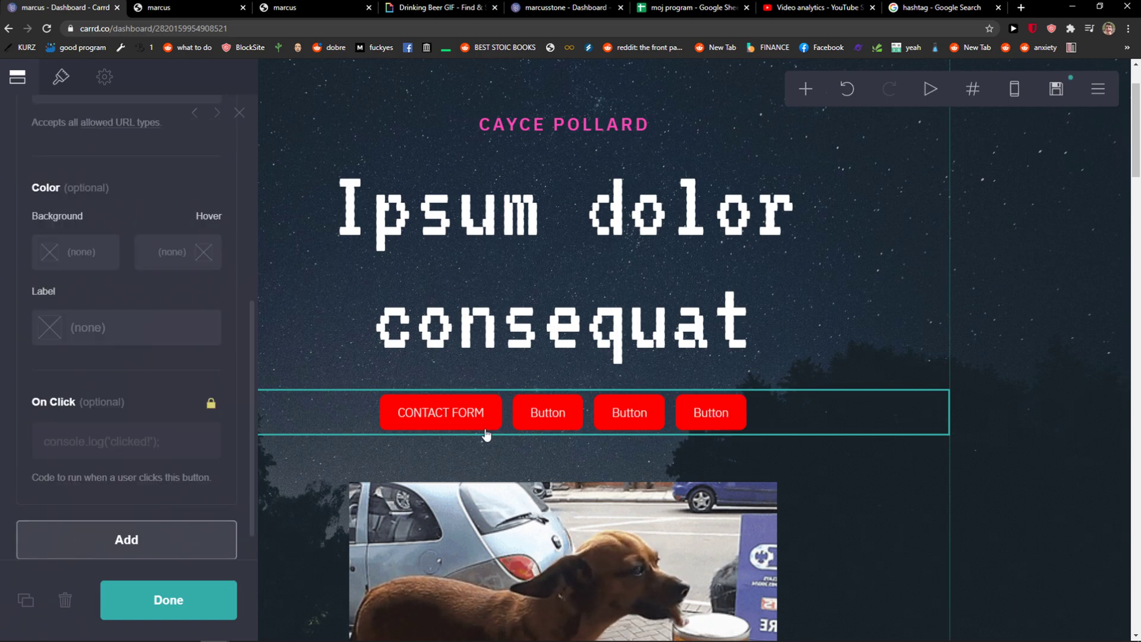
Close the button row's settings, then reopen them and scroll to the top
{"action": "left_click", "coordinate": [562, 420]}
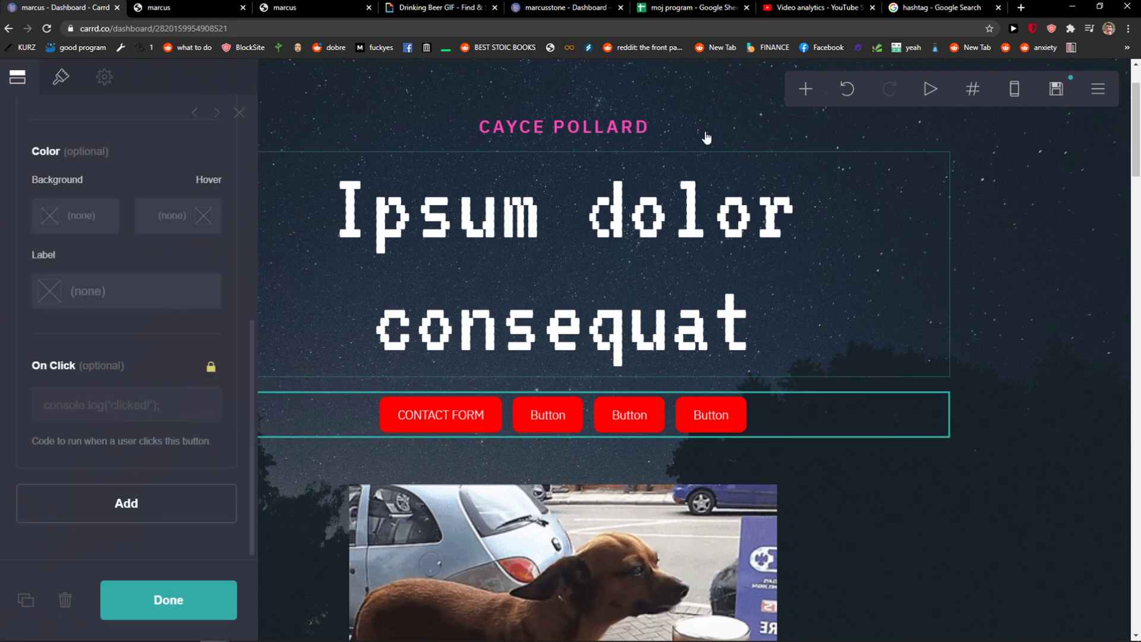
{"action": "left_click", "coordinate": [804, 98]}
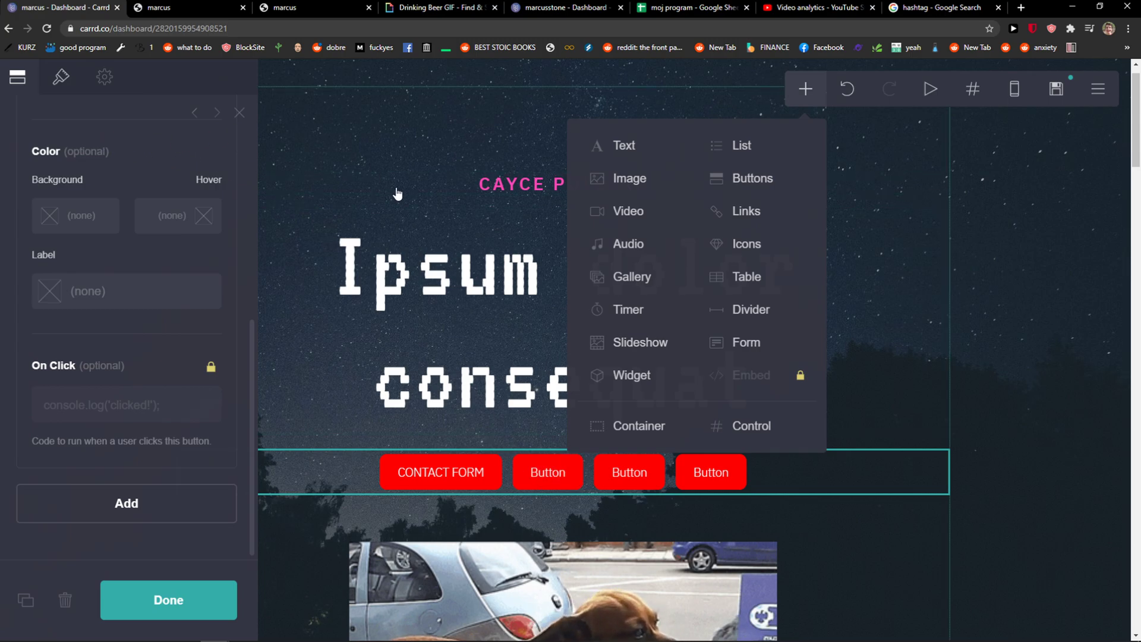
{"action": "key", "text": "Escape"}
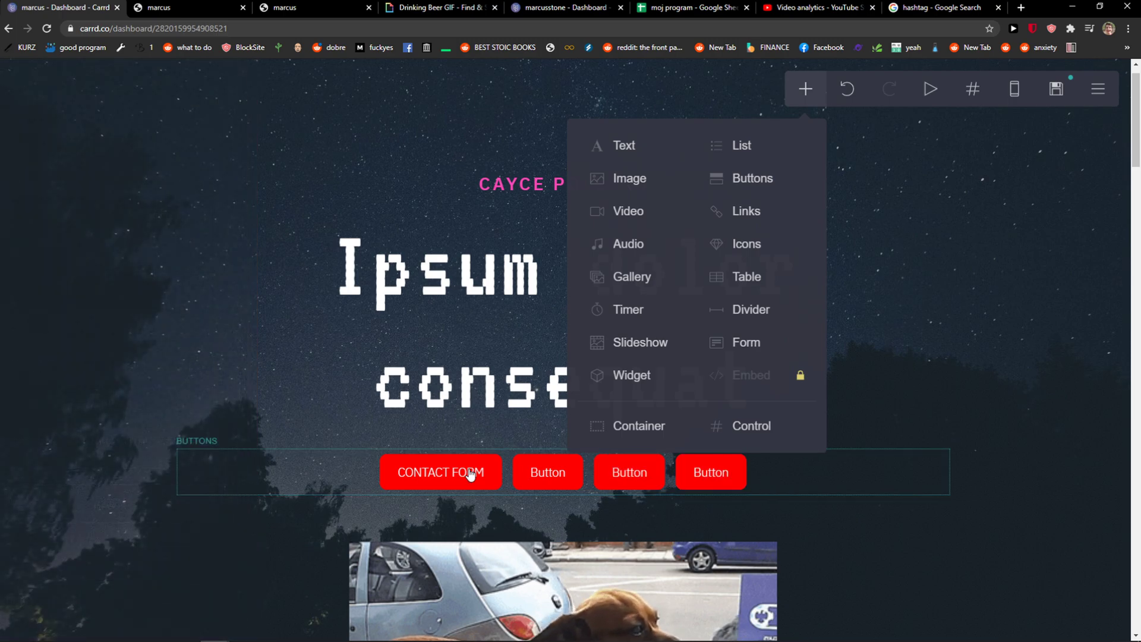
{"action": "left_click", "coordinate": [317, 482]}
{"action": "scroll", "coordinate": [97, 438], "scroll_direction": "up", "scroll_amount": 3}
{"action": "scroll", "coordinate": [103, 430], "scroll_direction": "up", "scroll_amount": 4}
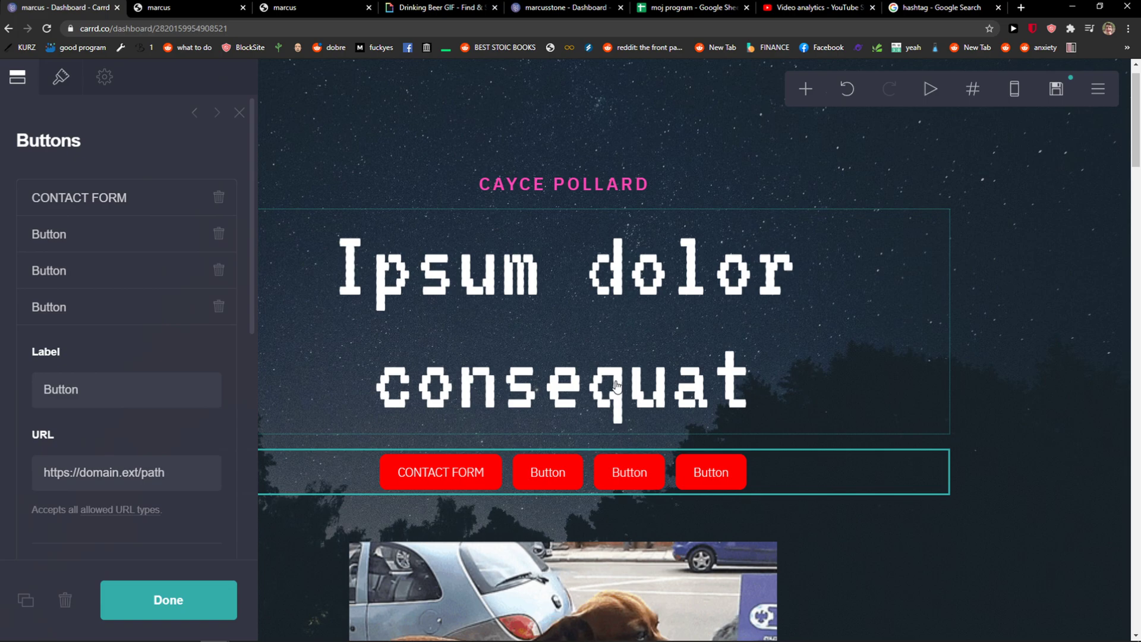
Add a new Text element below the contact form
{"action": "left_click", "coordinate": [503, 119]}
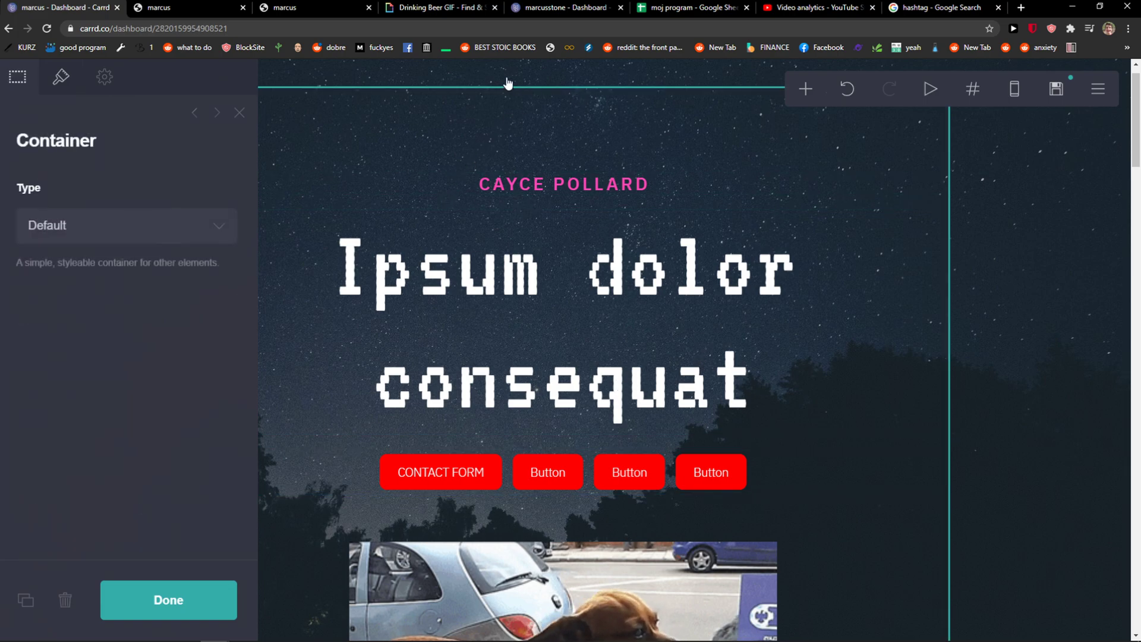
{"action": "key", "text": "Escape"}
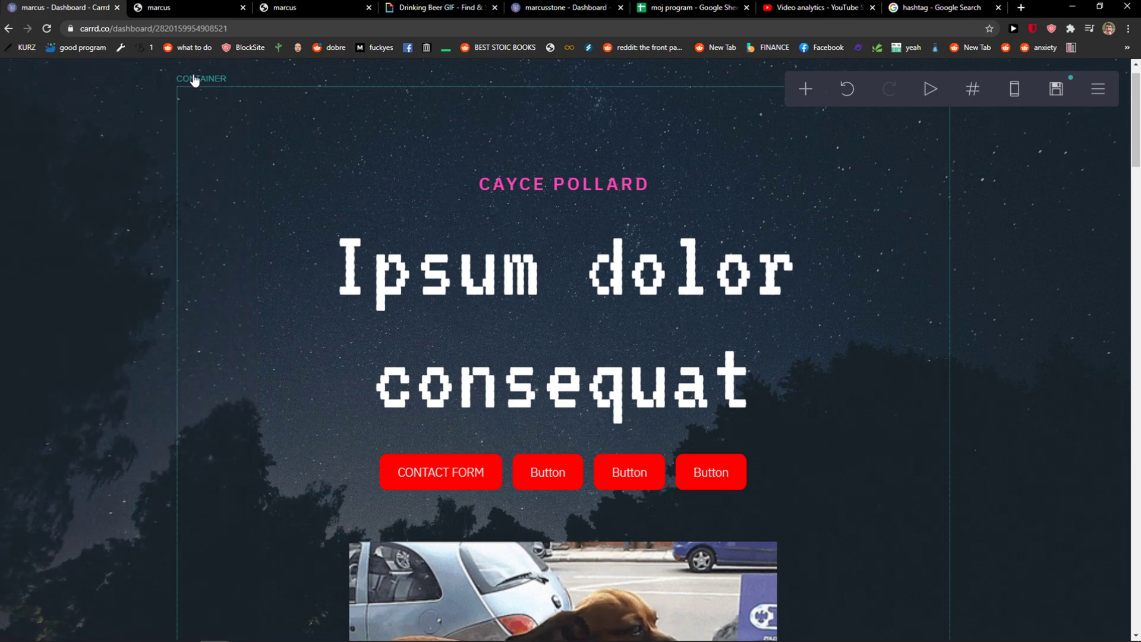
{"action": "left_click", "coordinate": [806, 103]}
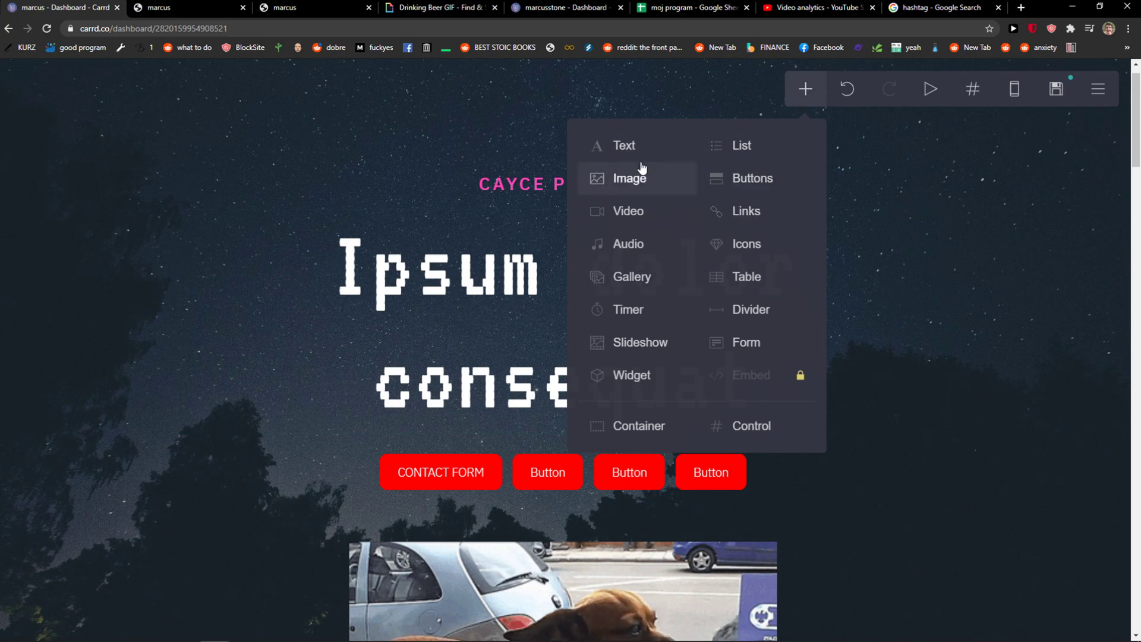
{"action": "left_click", "coordinate": [608, 152]}
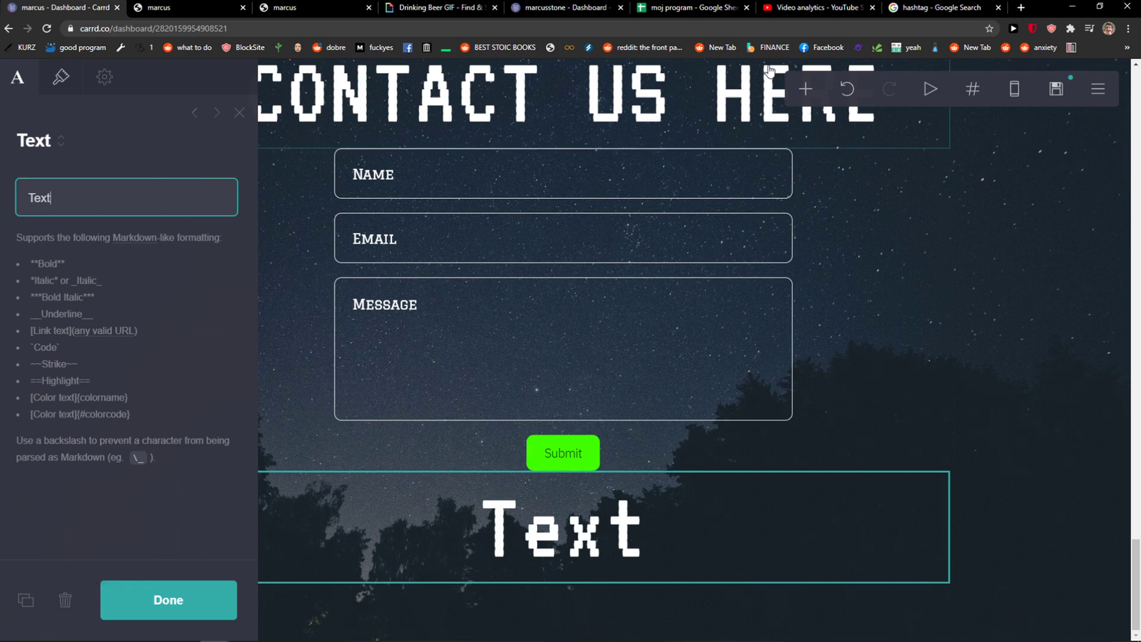
Reopen the add-element list and briefly select, then deselect, the contact form
{"action": "left_click", "coordinate": [805, 90]}
{"action": "left_click", "coordinate": [630, 417]}
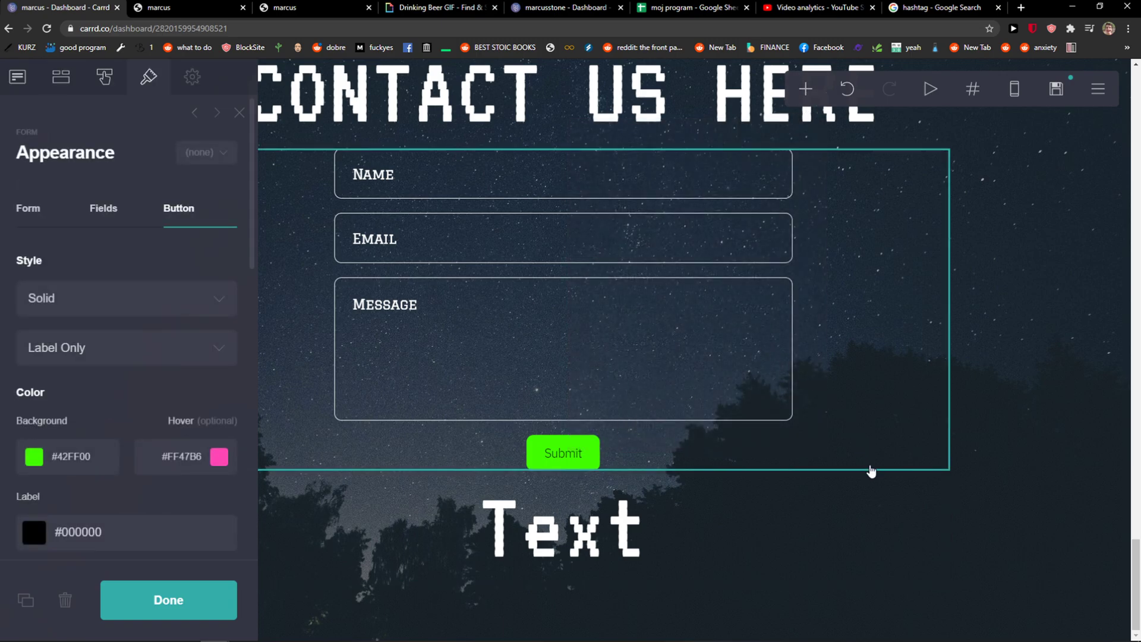
{"action": "left_click", "coordinate": [870, 472]}
Add a Columns-type container and expand it to four 25% columns
{"action": "left_click", "coordinate": [805, 89]}
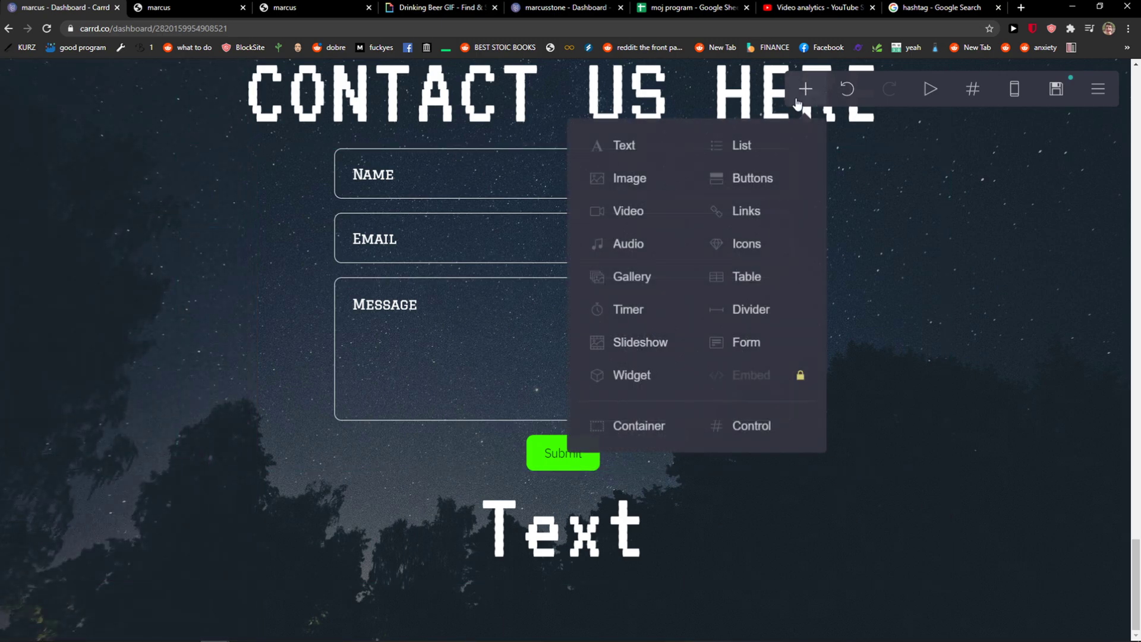
{"action": "left_click", "coordinate": [634, 427]}
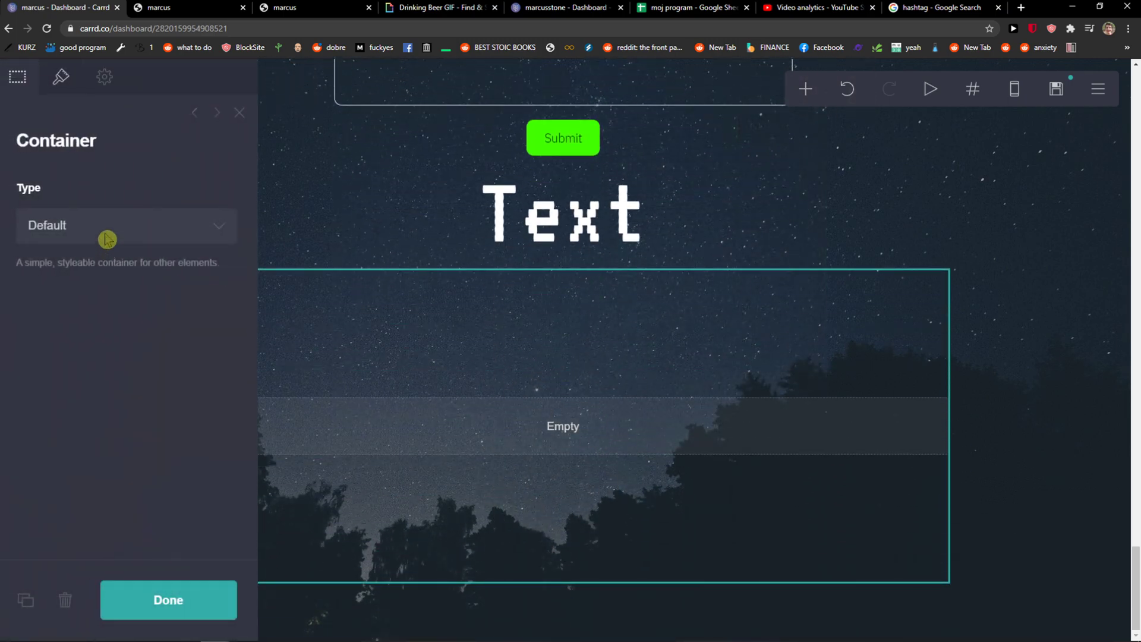
{"action": "left_click", "coordinate": [107, 239]}
{"action": "left_click", "coordinate": [75, 274]}
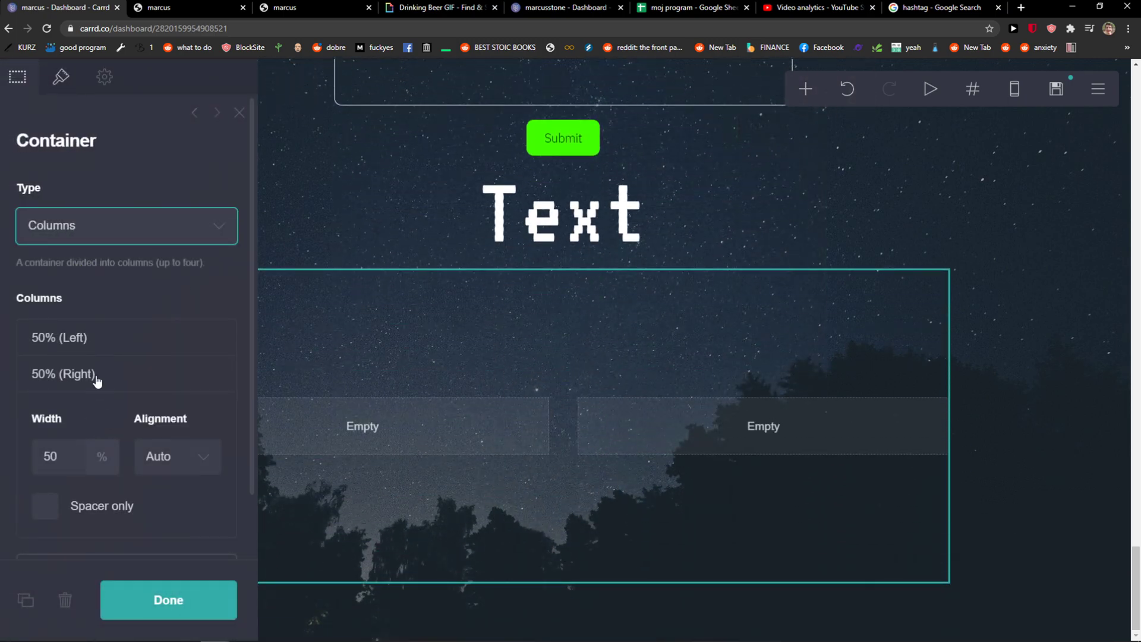
{"action": "scroll", "coordinate": [107, 357], "scroll_direction": "down", "scroll_amount": 1}
{"action": "left_click", "coordinate": [123, 498]}
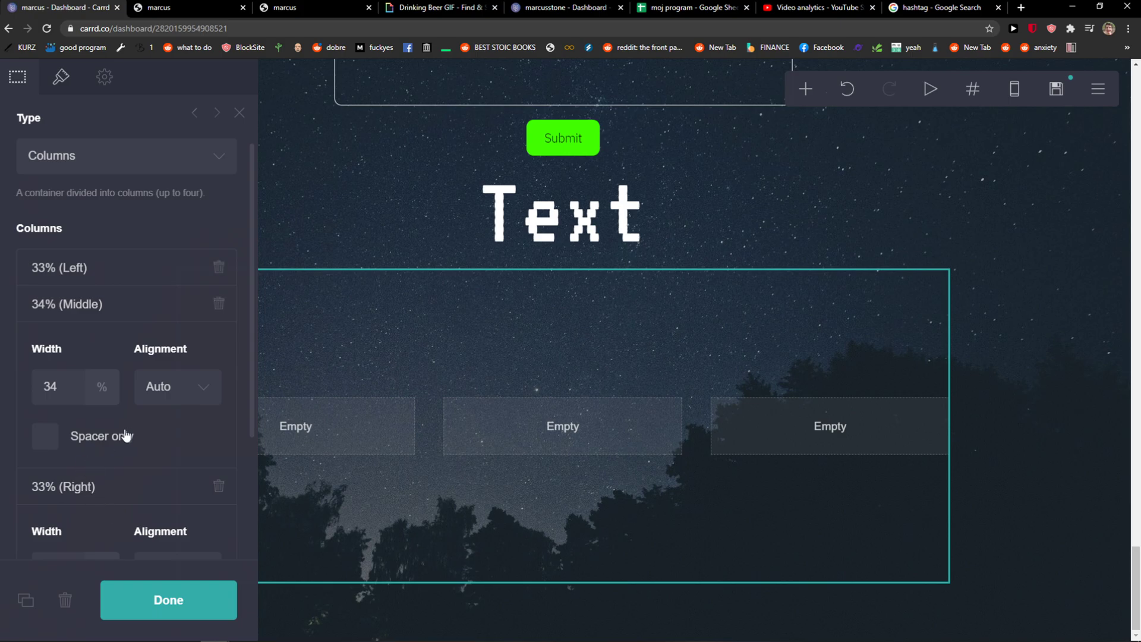
{"action": "scroll", "coordinate": [126, 435], "scroll_direction": "down", "scroll_amount": 3}
{"action": "left_click", "coordinate": [127, 501]}
{"action": "scroll", "coordinate": [156, 532], "scroll_direction": "down", "scroll_amount": 3}
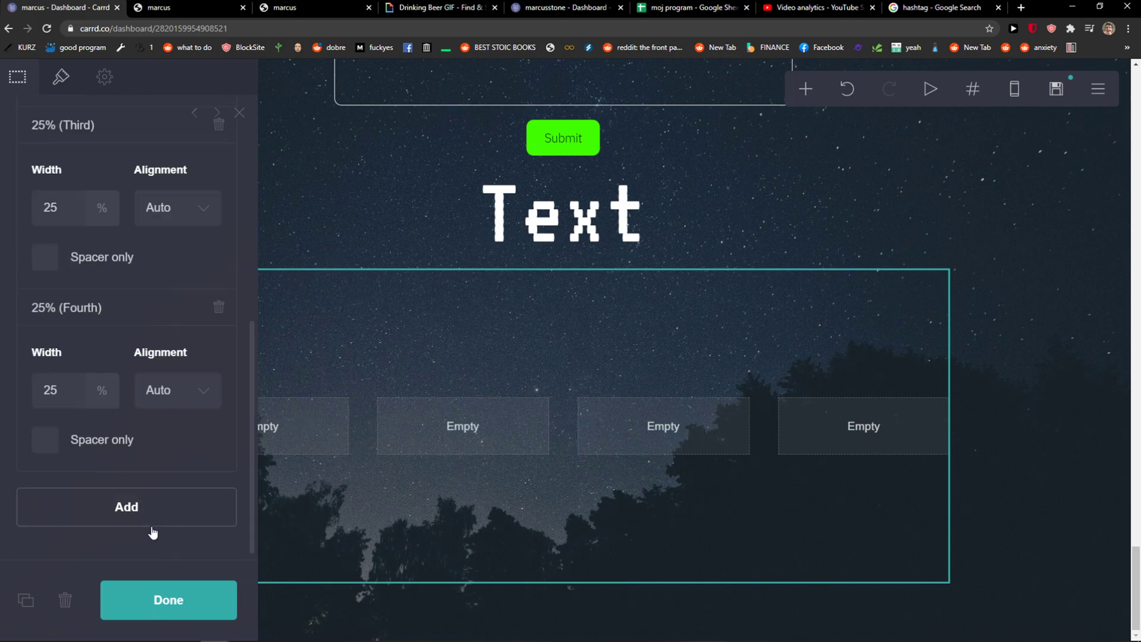
{"action": "scroll", "coordinate": [531, 474], "scroll_direction": "up", "scroll_amount": 3}
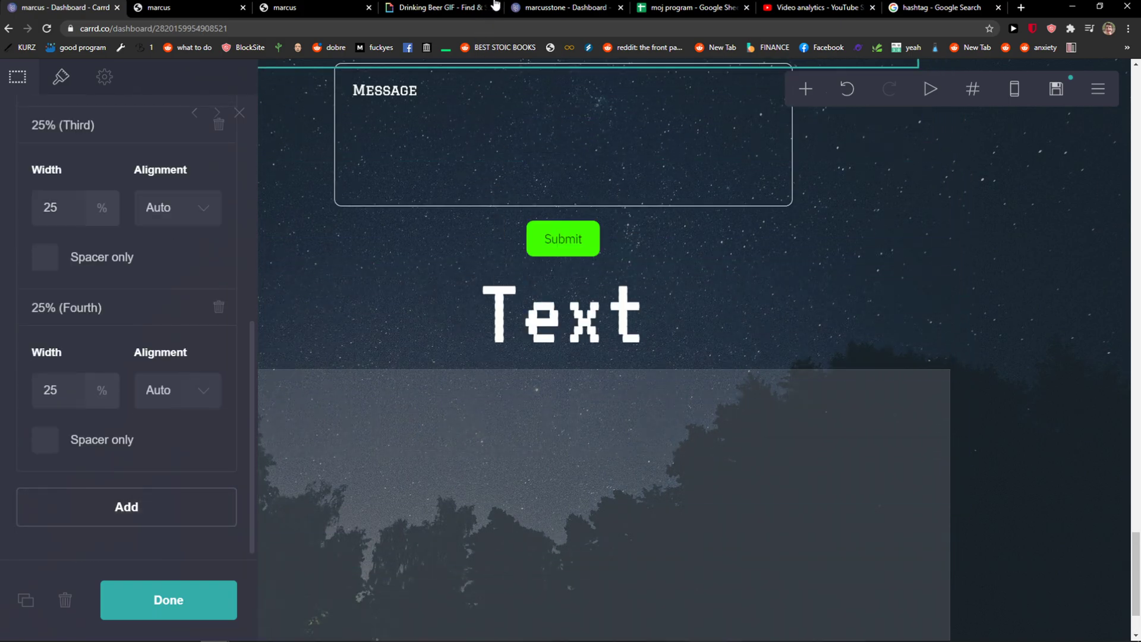
{"action": "scroll", "coordinate": [523, 297], "scroll_direction": "up", "scroll_amount": 15}
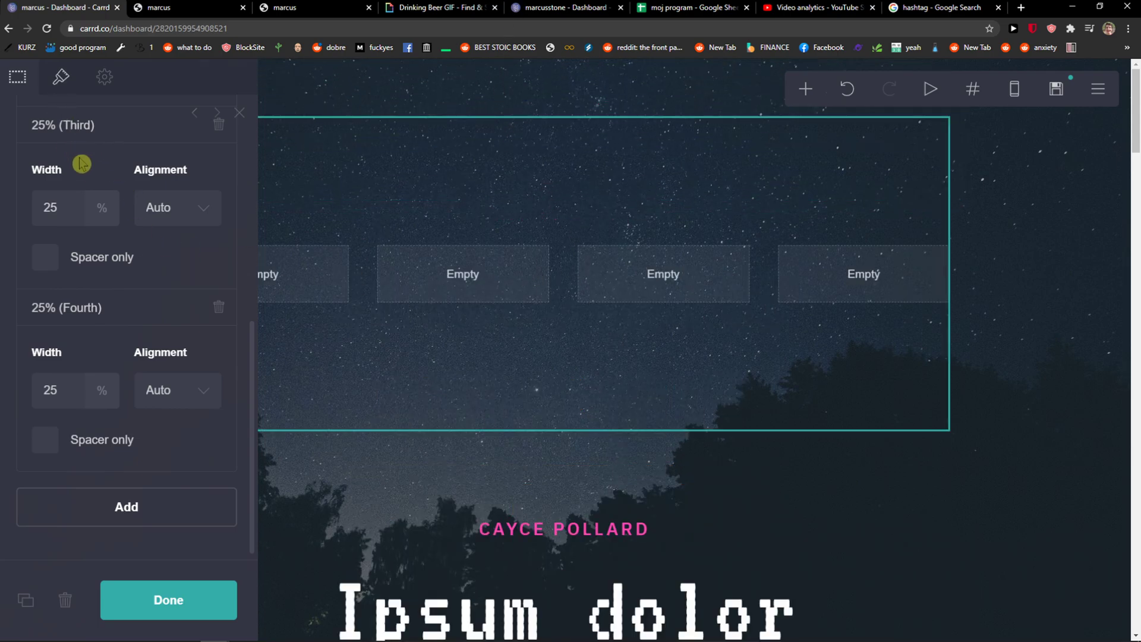
Set the container width to 48, vertical padding to 0, and gutters to 2.375
{"action": "scroll", "coordinate": [101, 333], "scroll_direction": "up", "scroll_amount": 3}
{"action": "scroll", "coordinate": [84, 237], "scroll_direction": "up", "scroll_amount": 3}
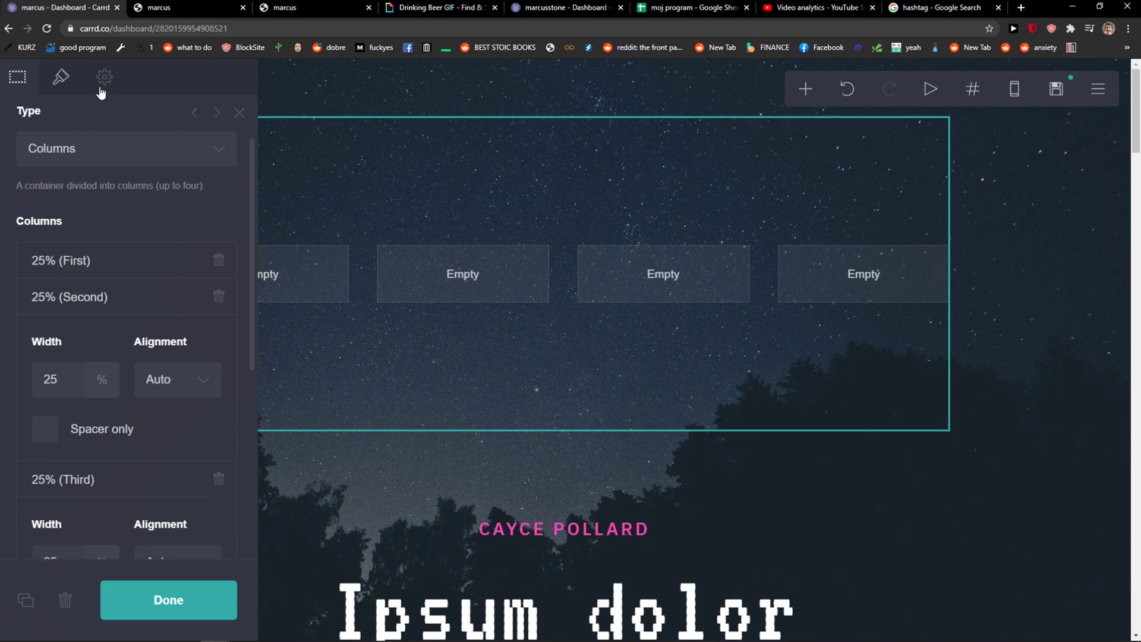
{"action": "left_click", "coordinate": [60, 77]}
{"action": "mouse_move", "coordinate": [175, 150]}
{"action": "left_mouse_down"}
{"action": "mouse_move", "coordinate": [38, 149]}
{"action": "mouse_move", "coordinate": [91, 156]}
{"action": "left_mouse_up"}
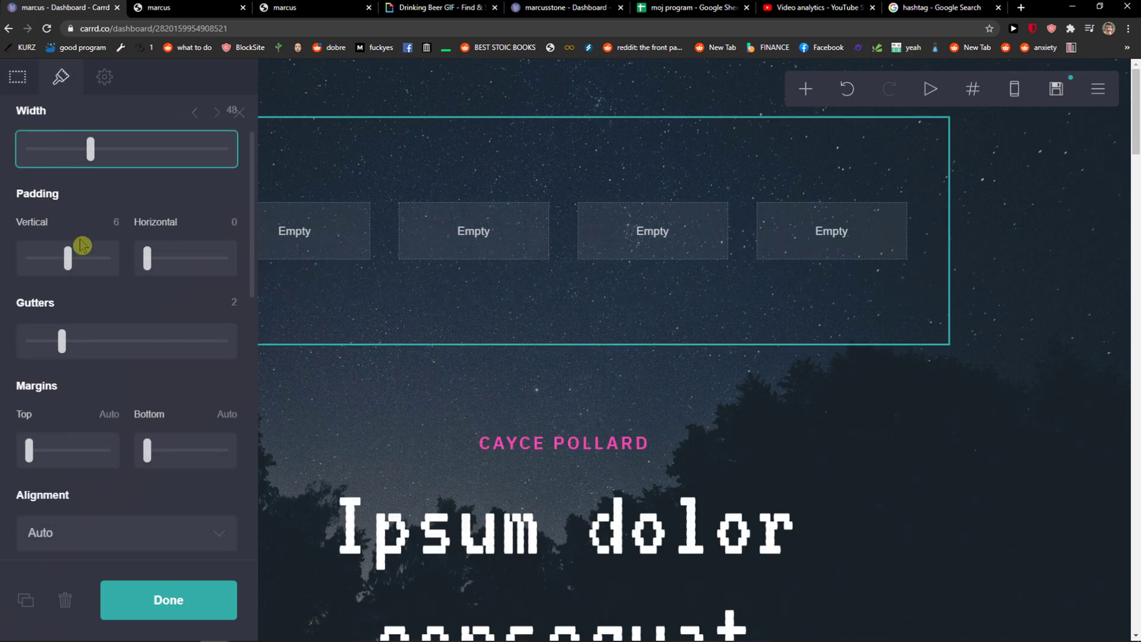
{"action": "left_click_drag", "start_coordinate": [67, 259], "coordinate": [18, 262]}
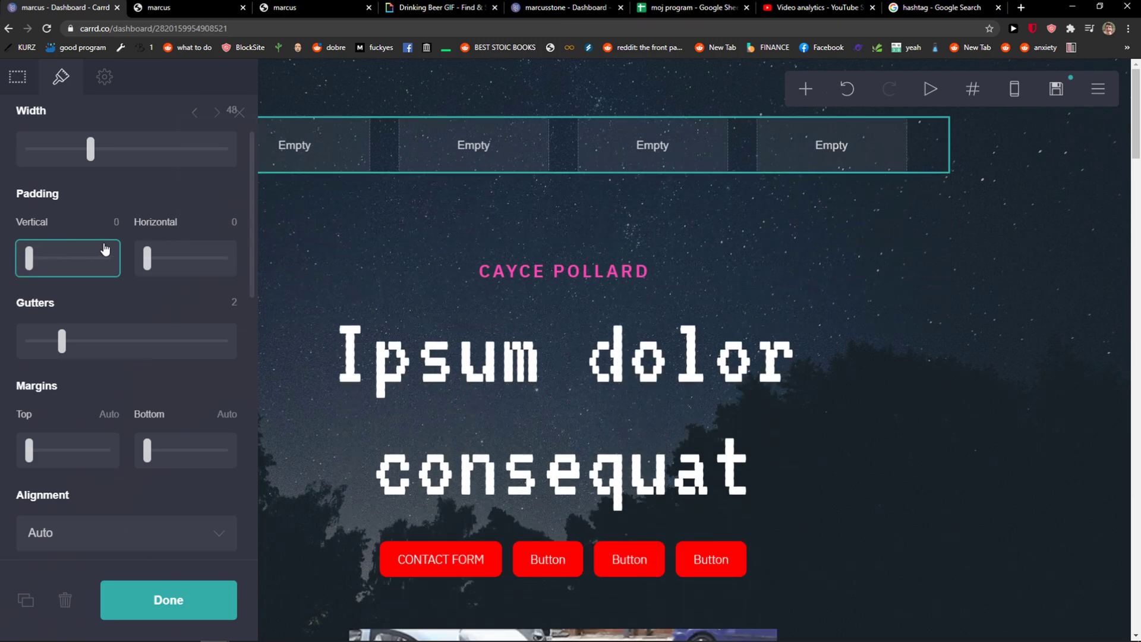
{"action": "mouse_move", "coordinate": [77, 338]}
{"action": "left_mouse_down"}
{"action": "mouse_move", "coordinate": [37, 339]}
{"action": "mouse_move", "coordinate": [89, 339]}
{"action": "mouse_move", "coordinate": [68, 343]}
{"action": "left_mouse_up"}
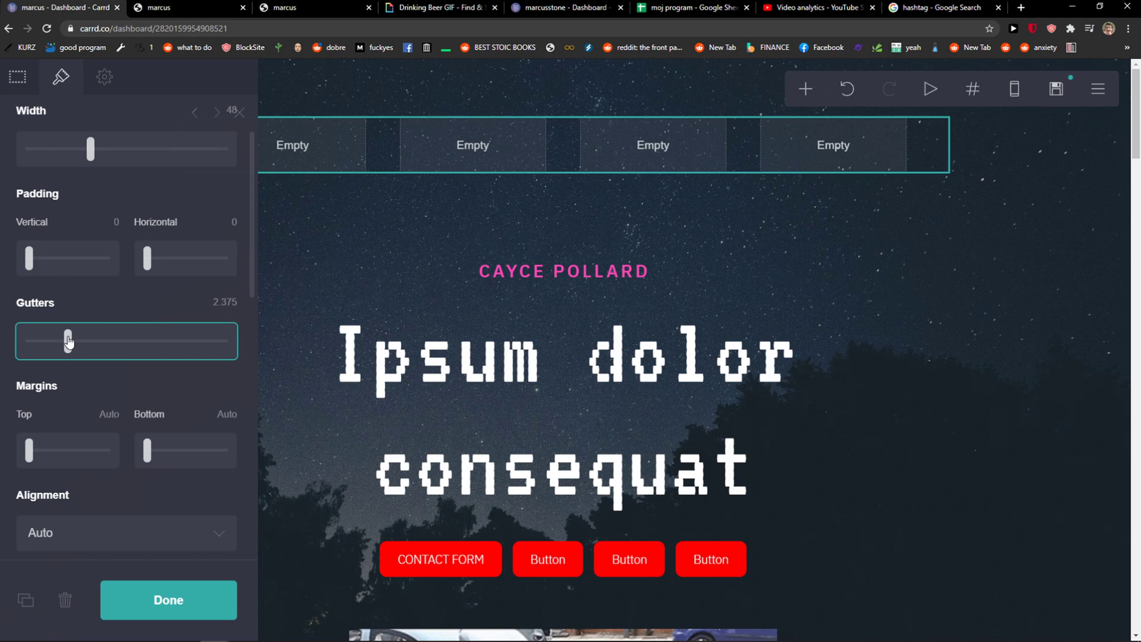
{"action": "left_click", "coordinate": [30, 450]}
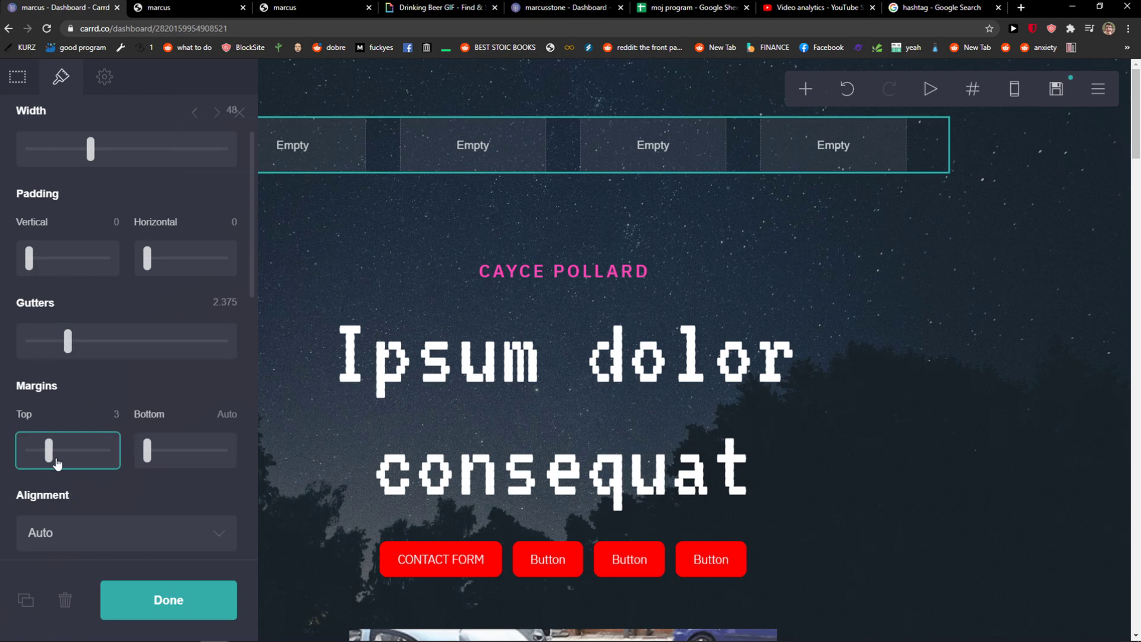
Align the container to the left and keep its content spacing at 1
{"action": "scroll", "coordinate": [43, 473], "scroll_direction": "down", "scroll_amount": 3}
{"action": "left_click", "coordinate": [80, 362]}
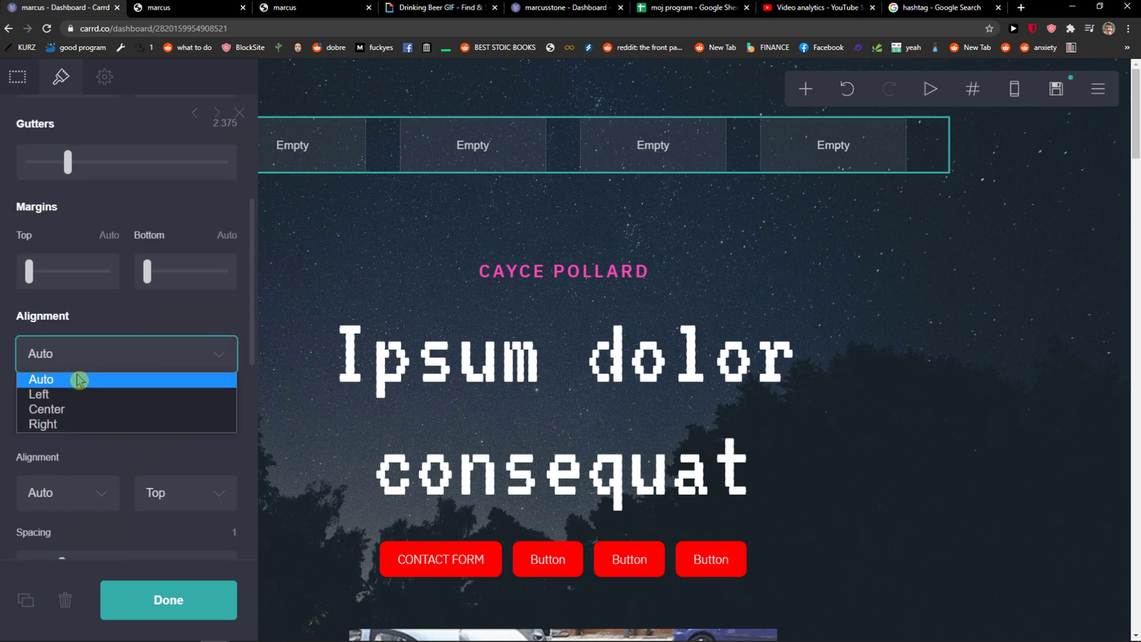
{"action": "left_click", "coordinate": [74, 392]}
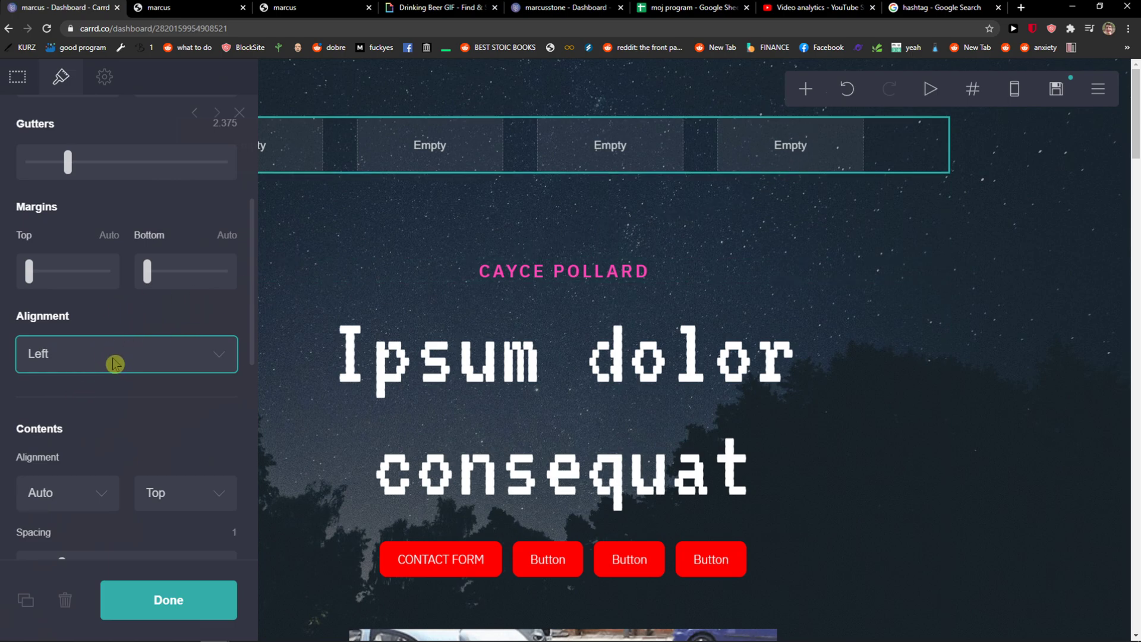
{"action": "scroll", "coordinate": [113, 366], "scroll_direction": "down", "scroll_amount": 3}
{"action": "left_click", "coordinate": [60, 390]}
{"action": "key", "text": "Right"}
{"action": "key", "text": "Right"}
{"action": "key", "text": "Right"}
{"action": "mouse_move", "coordinate": [66, 389]}
{"action": "left_mouse_down"}
{"action": "mouse_move", "coordinate": [25, 389]}
{"action": "mouse_move", "coordinate": [65, 387]}
{"action": "left_mouse_up"}
Move the settings panel to the right and back, then close the container settings
{"action": "scroll", "coordinate": [93, 395], "scroll_direction": "down", "scroll_amount": 3}
{"action": "scroll", "coordinate": [102, 390], "scroll_direction": "down", "scroll_amount": 2}
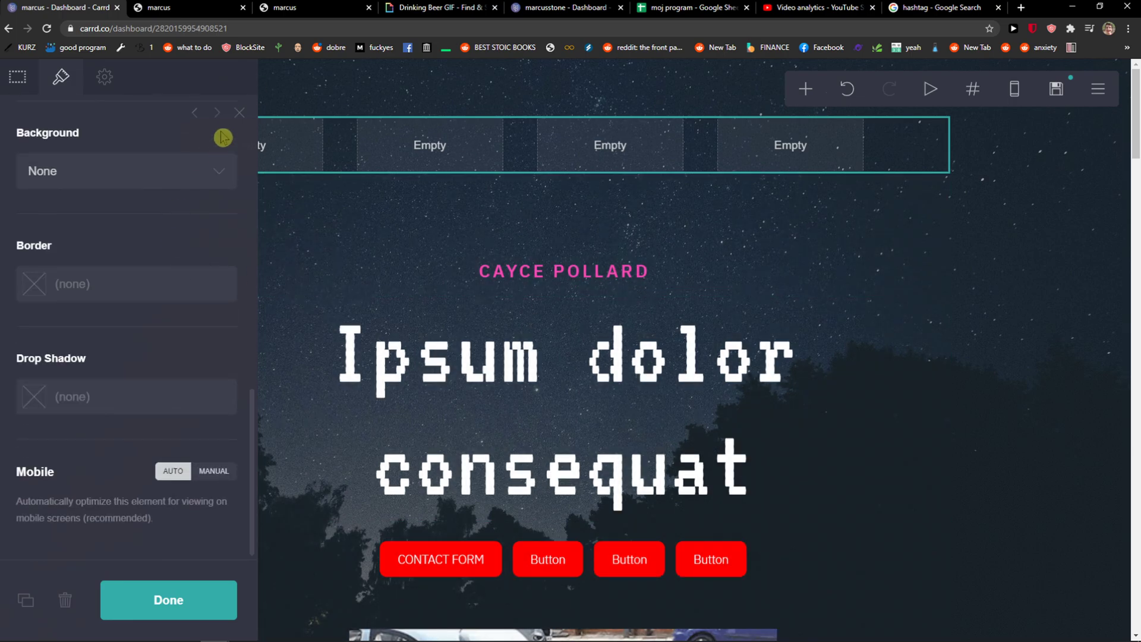
{"action": "left_click", "coordinate": [217, 113]}
{"action": "left_click", "coordinate": [1070, 113]}
{"action": "left_click", "coordinate": [239, 113]}
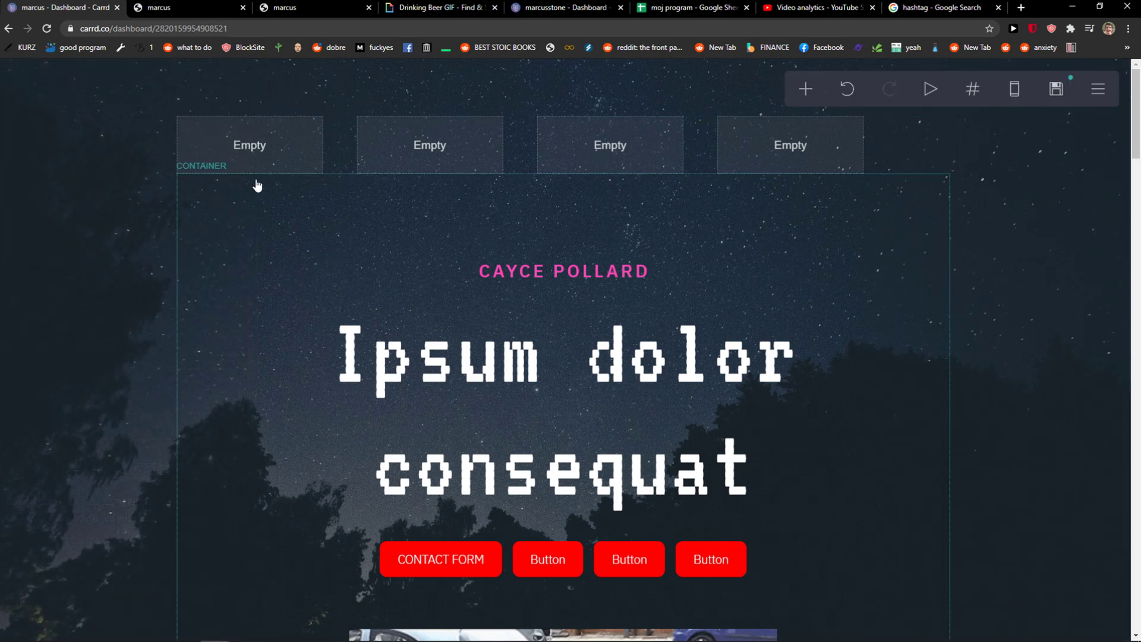
Try dragging the four-column container, reselect it to check its settings, and show the add-element list
{"action": "left_click_drag", "start_coordinate": [239, 147], "coordinate": [102, 75]}
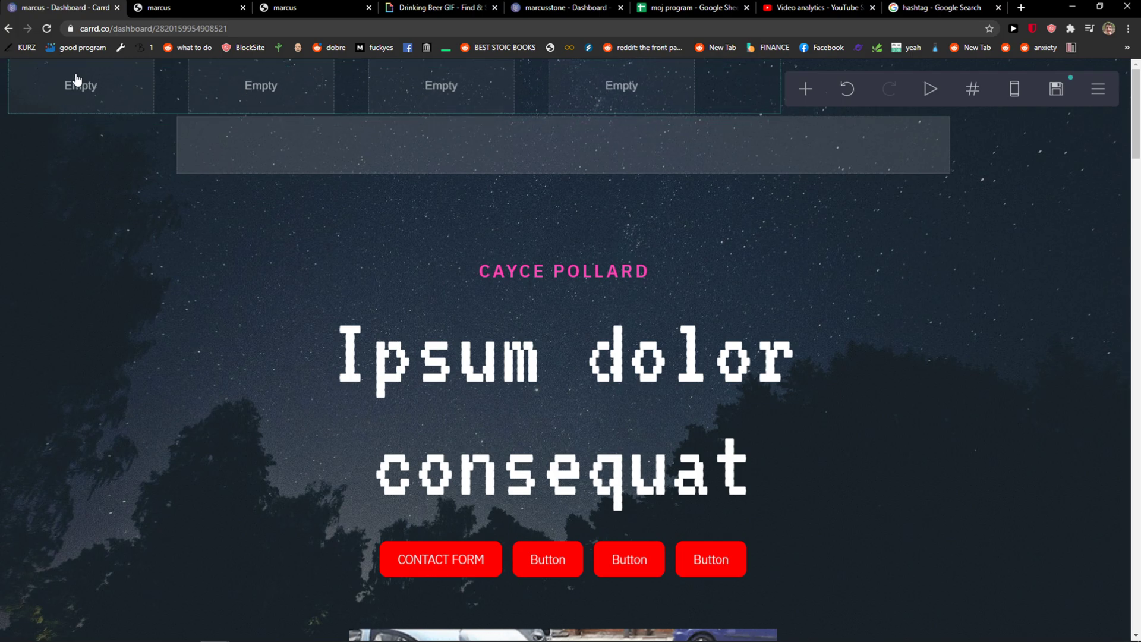
{"action": "left_click", "coordinate": [107, 92]}
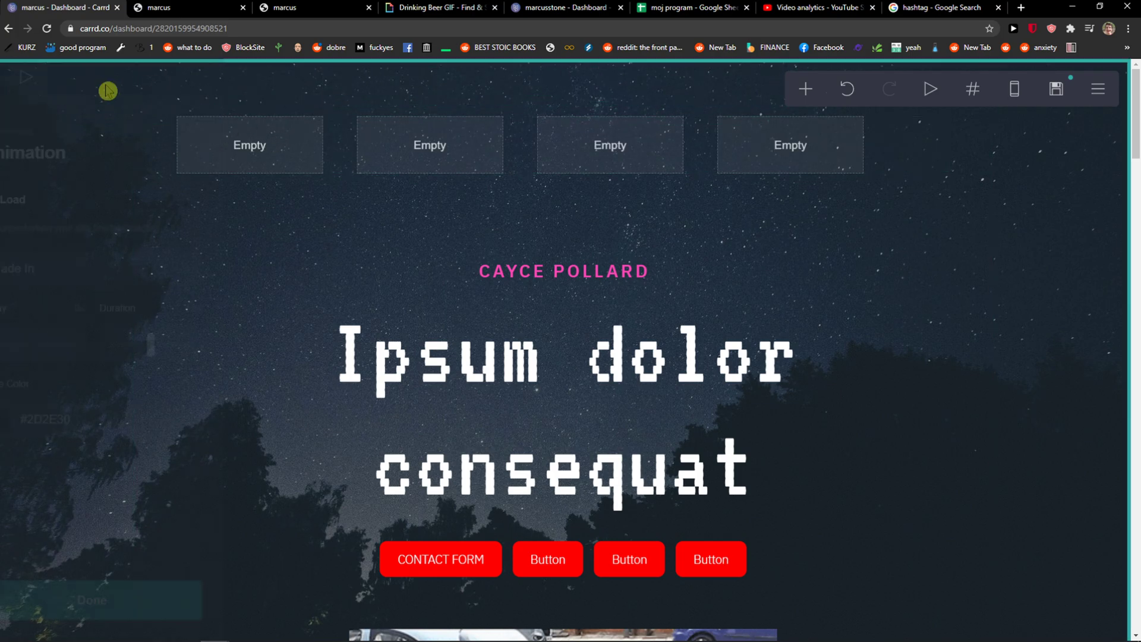
{"action": "left_click", "coordinate": [390, 229]}
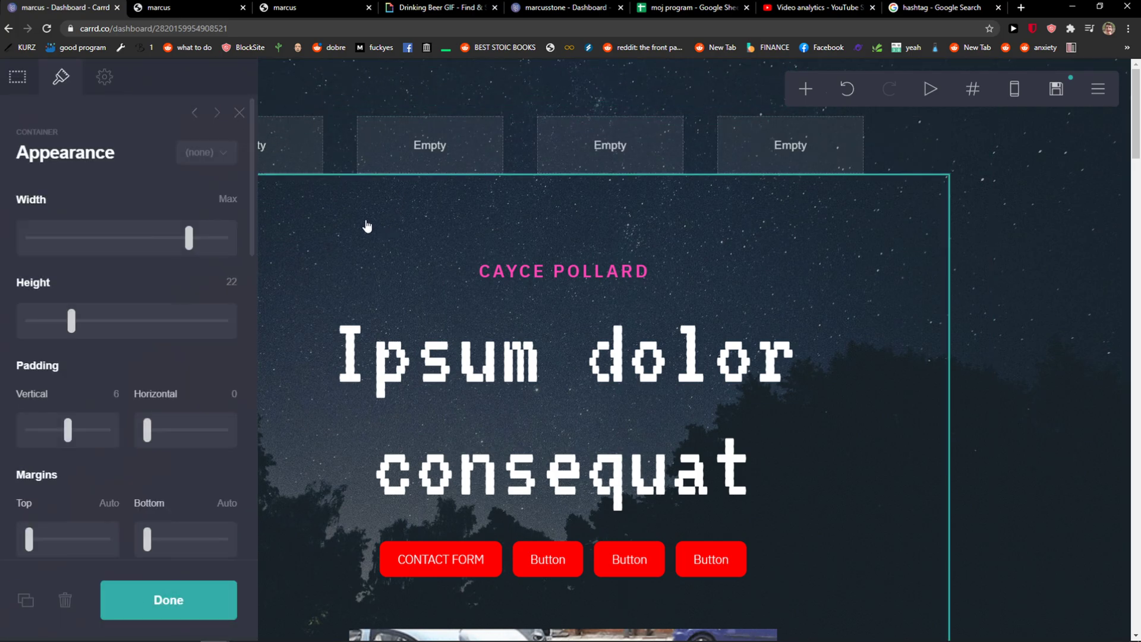
{"action": "key", "text": "Escape"}
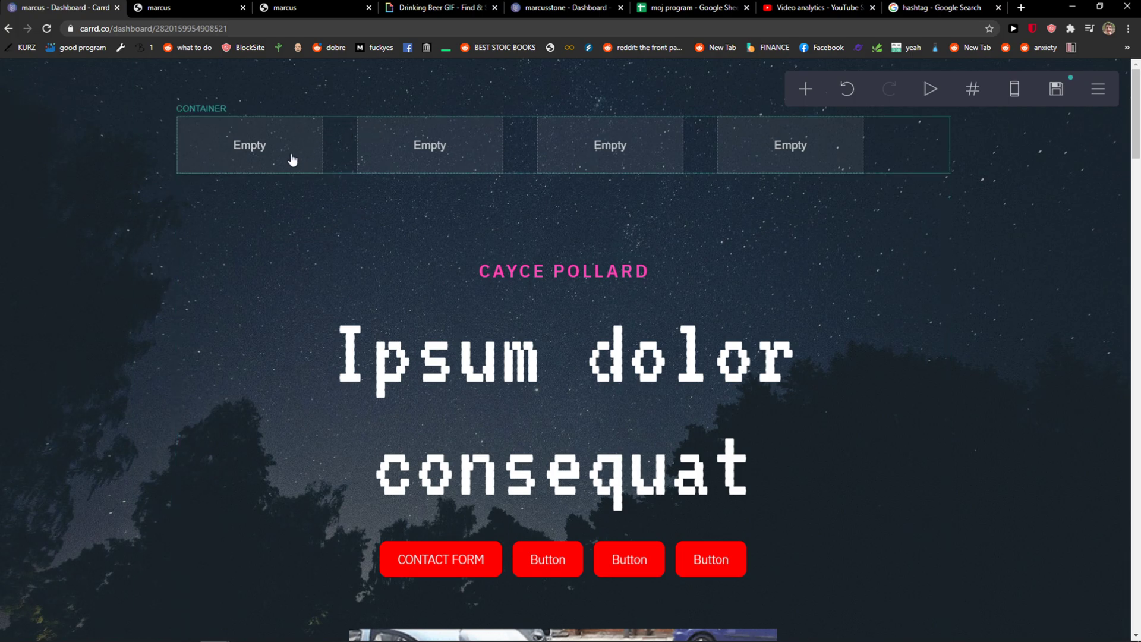
{"action": "left_click", "coordinate": [611, 156]}
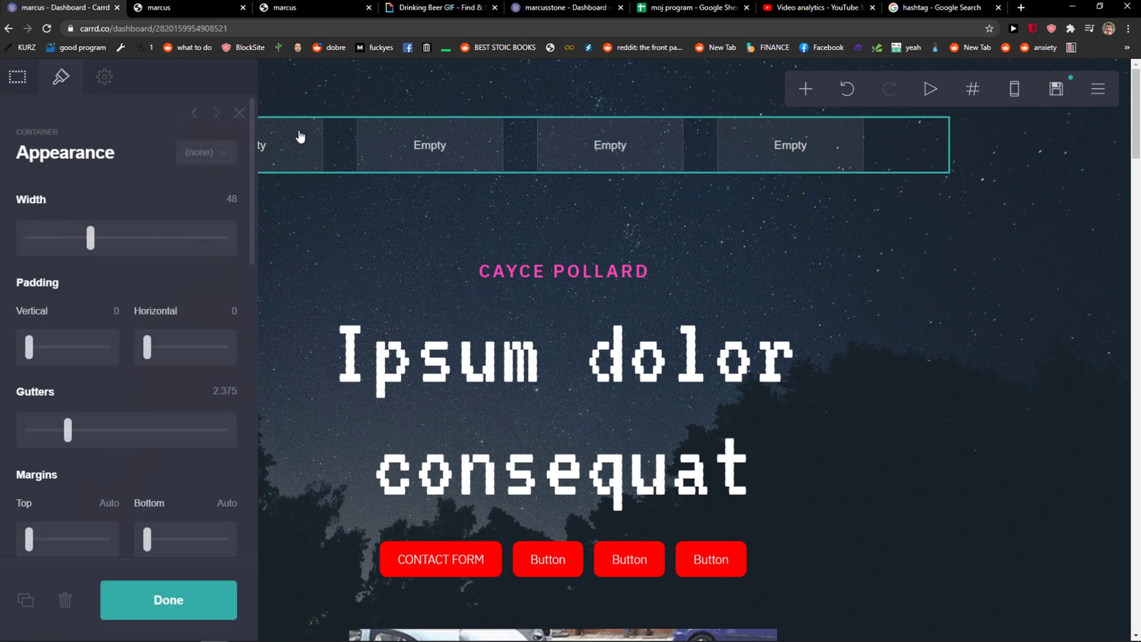
{"action": "left_click", "coordinate": [806, 89]}
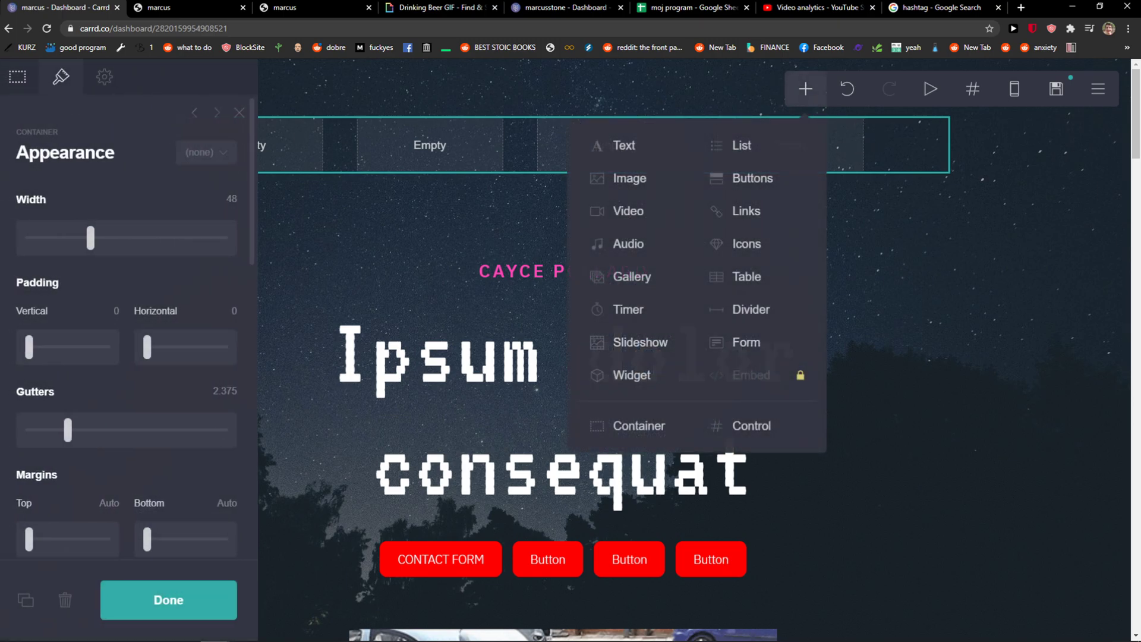